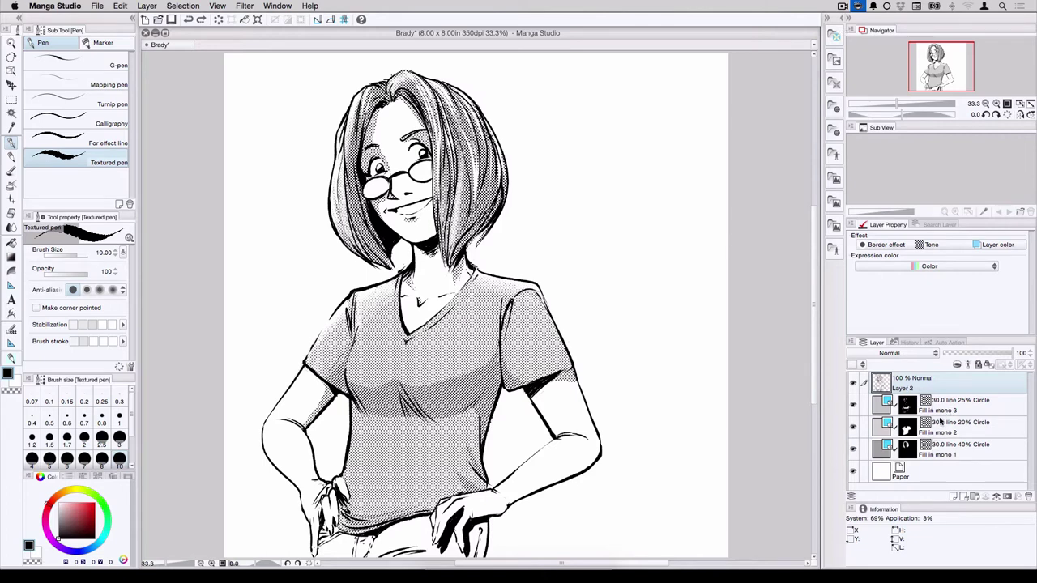
Turn on Show Selected Tone Area and compare Fill in mono 2 and Fill in mono 1, ending on the hair tone
left_click(924, 456)
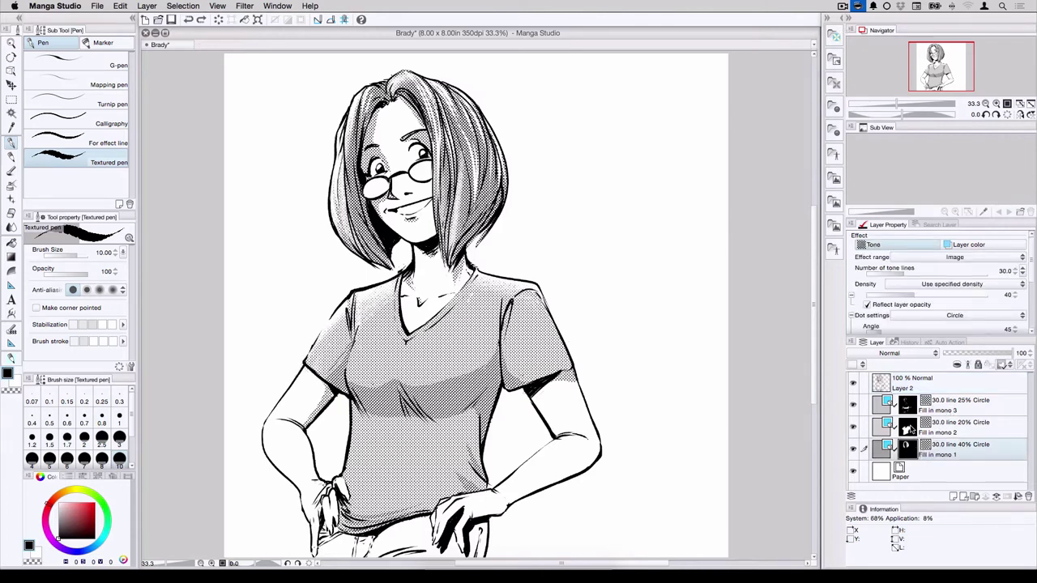
left_click(911, 429)
left_click(909, 408)
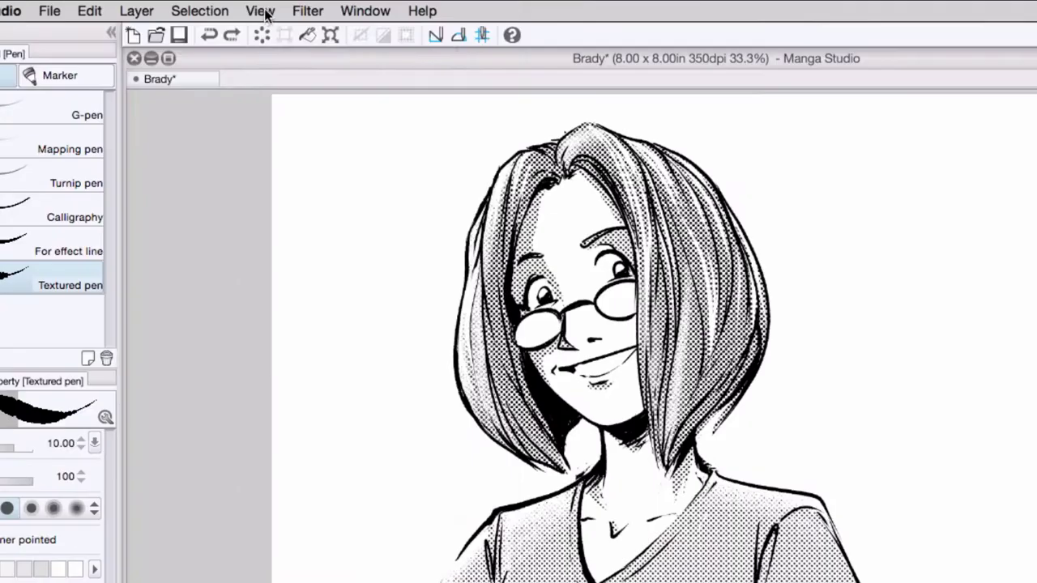
left_click(217, 6)
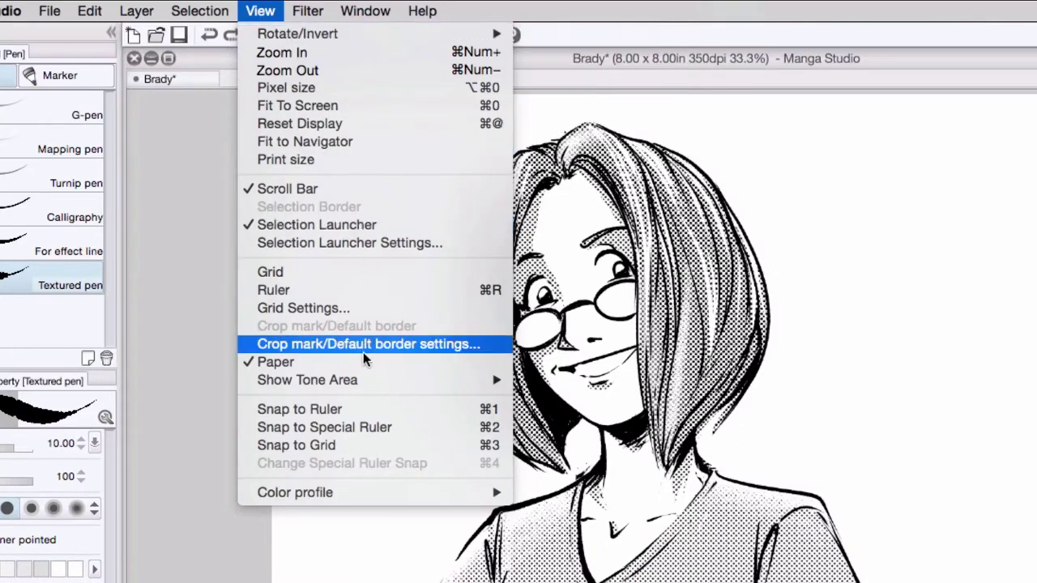
mouse_move(369, 378)
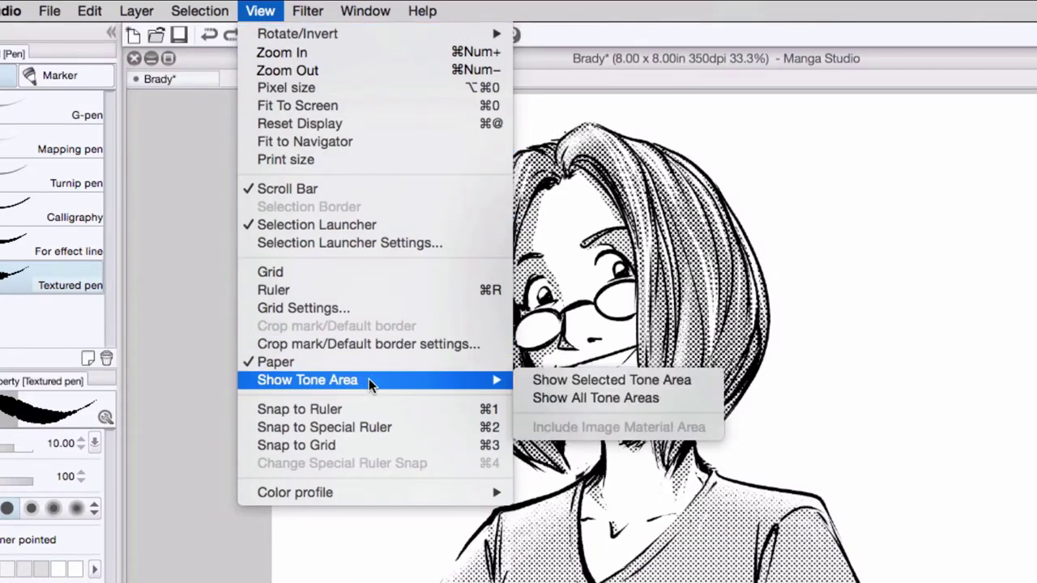
left_click(663, 382)
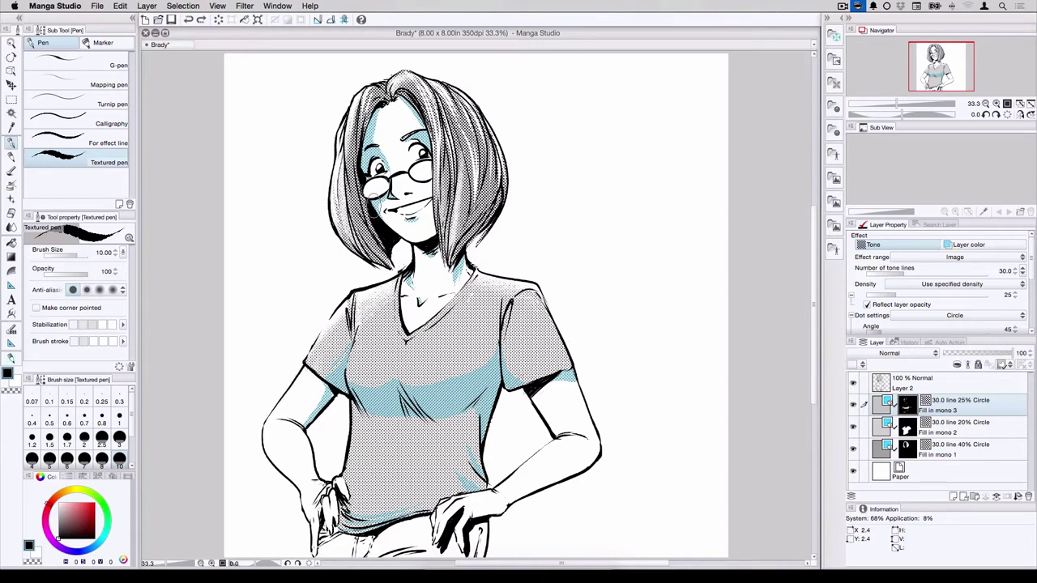
left_click(883, 428)
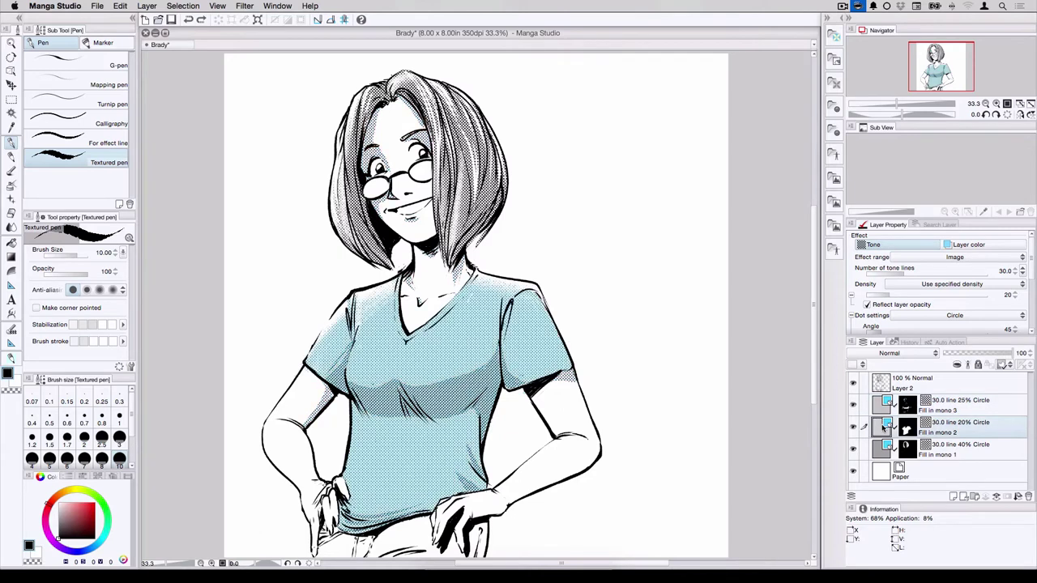
left_click(882, 452)
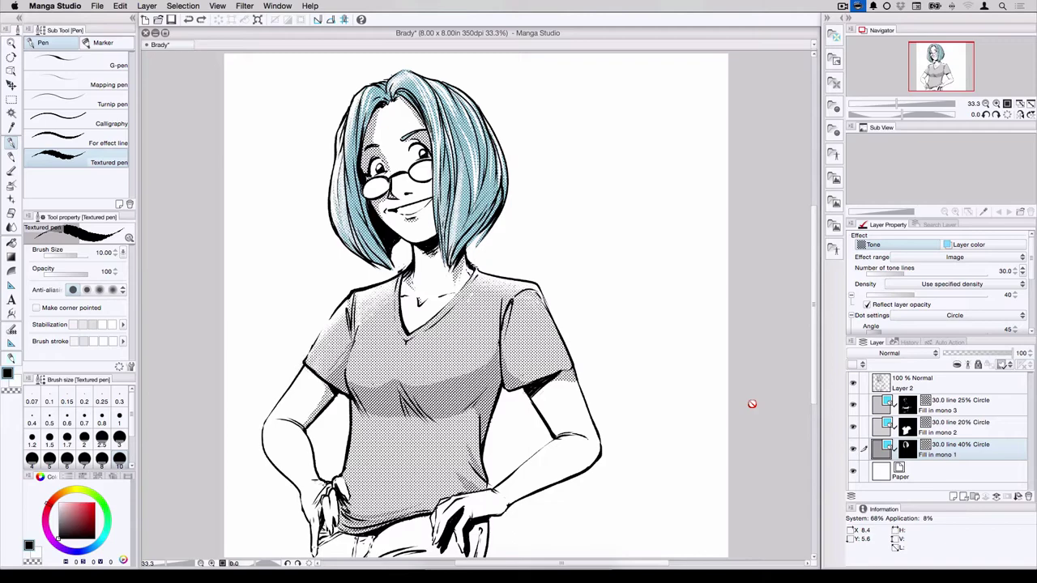
Turn on Show All Tone Areas so the hair, face and shirt tint cyan
left_click(217, 6)
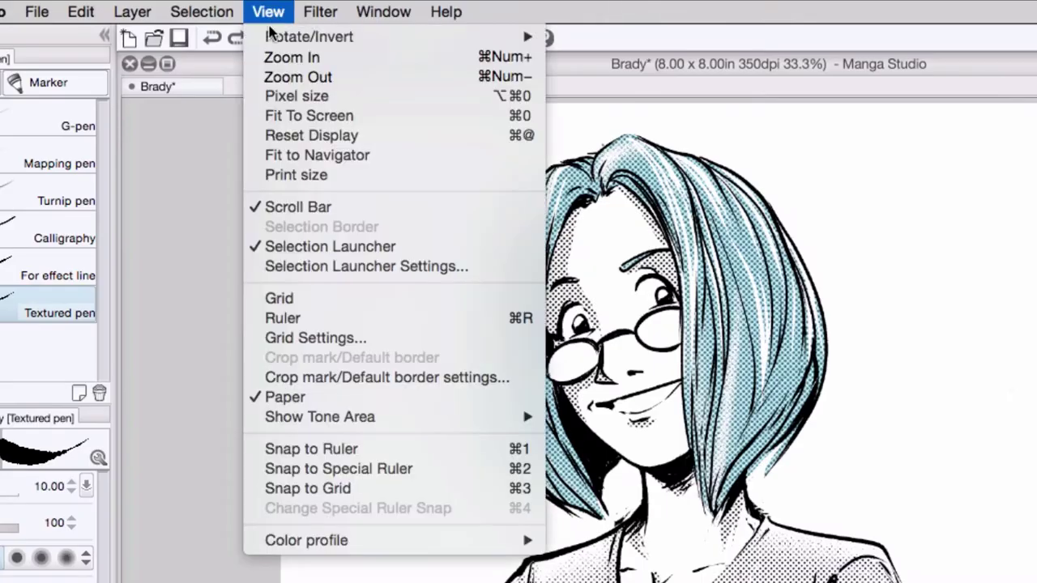
mouse_move(429, 416)
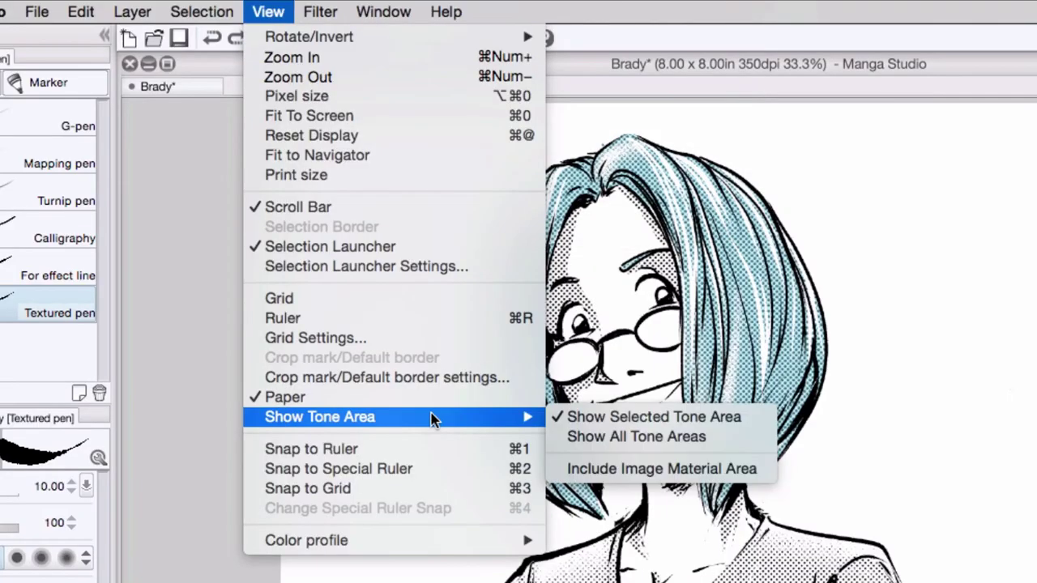
left_click(667, 437)
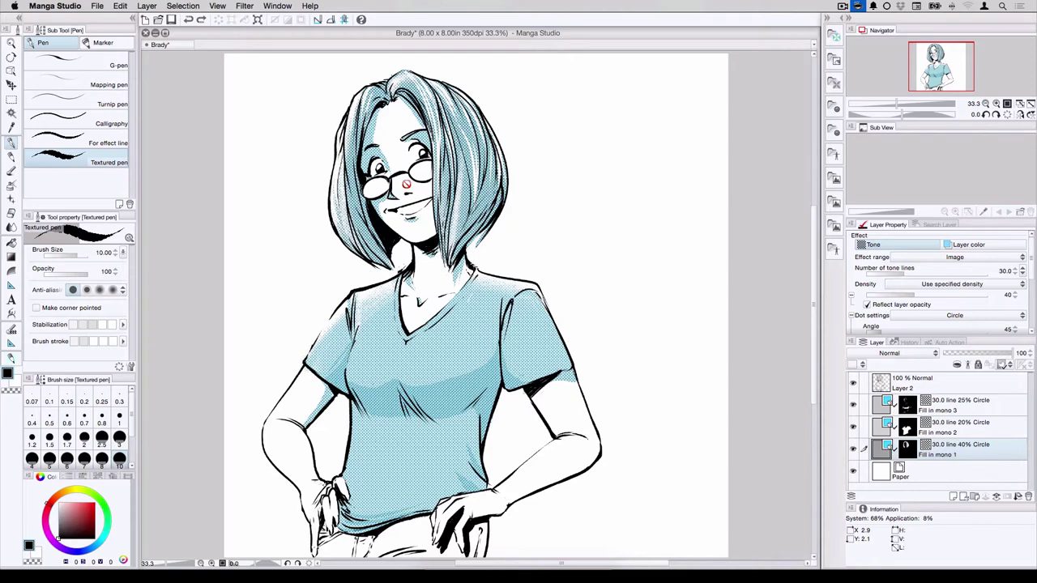
Inspect the shirt up close, select Fill in mono 2 and set the drawing colour to transparent
left_click(997, 104)
left_click(996, 103)
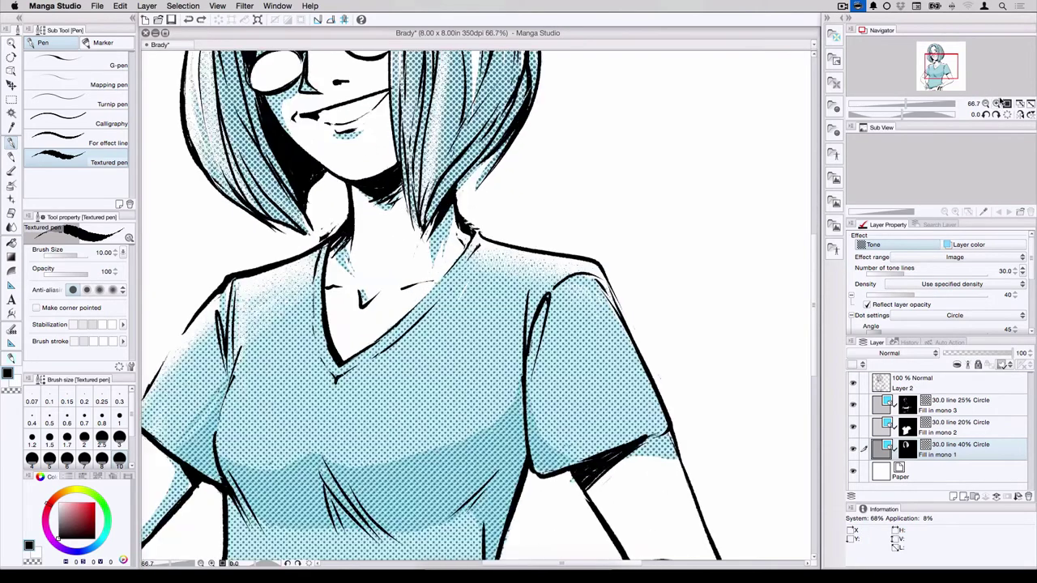
left_click(912, 432)
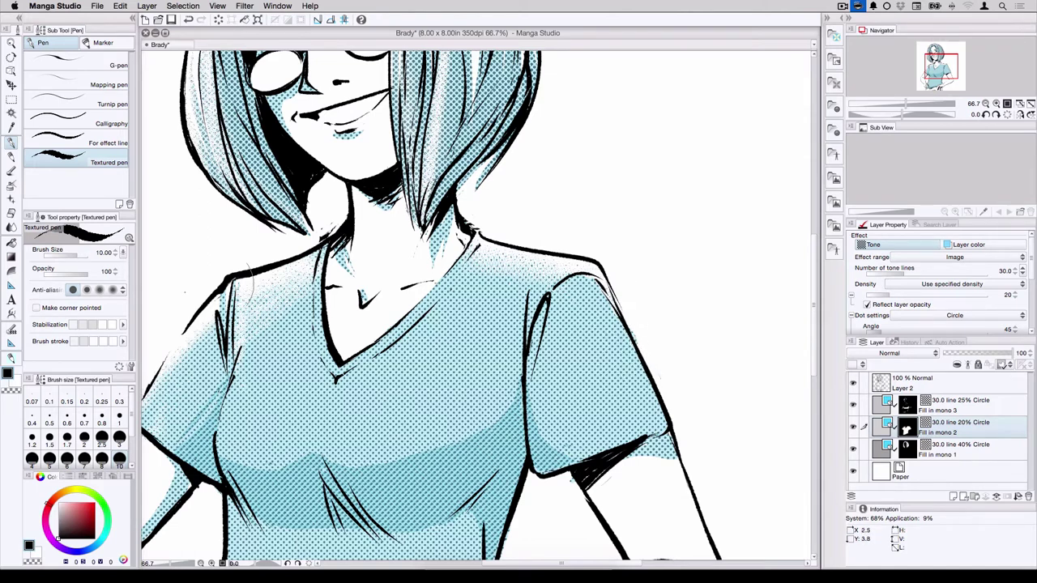
left_click(12, 392)
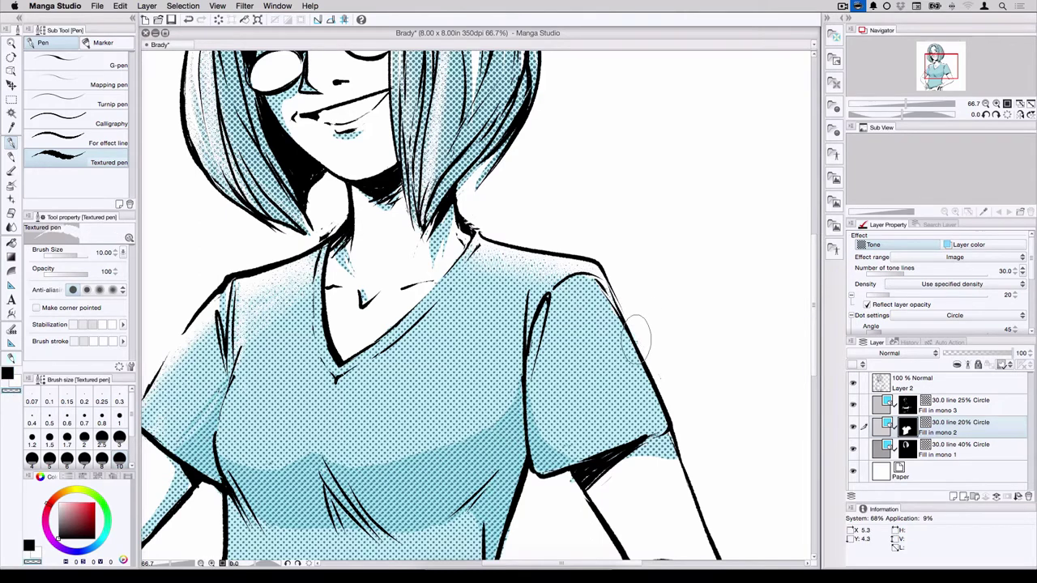
left_click(986, 104)
left_click(986, 104)
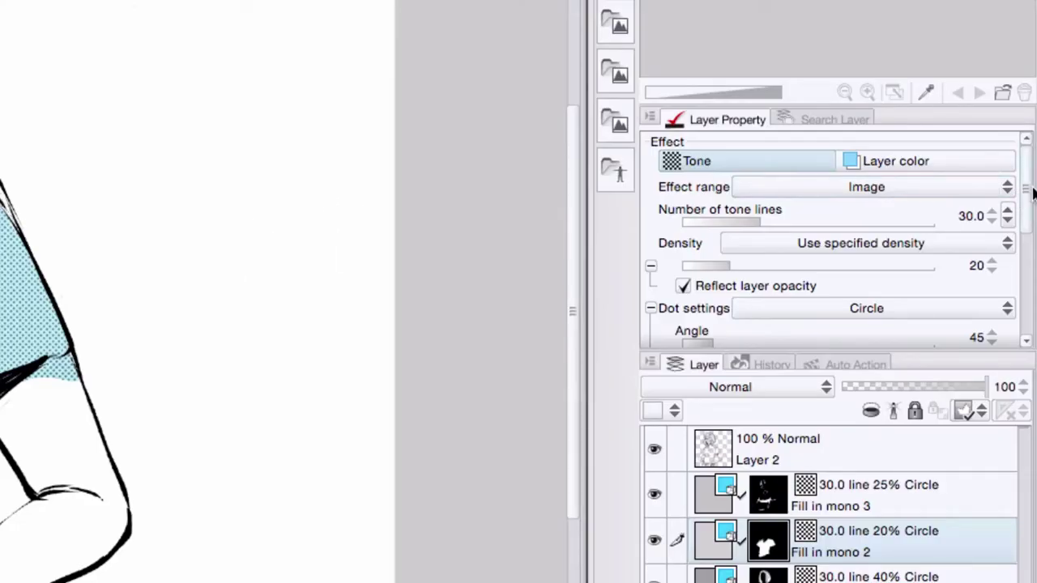
Set the Area Color of hair layer Fill in mono 1 to red
left_click_drag(1034, 191, 996, 302)
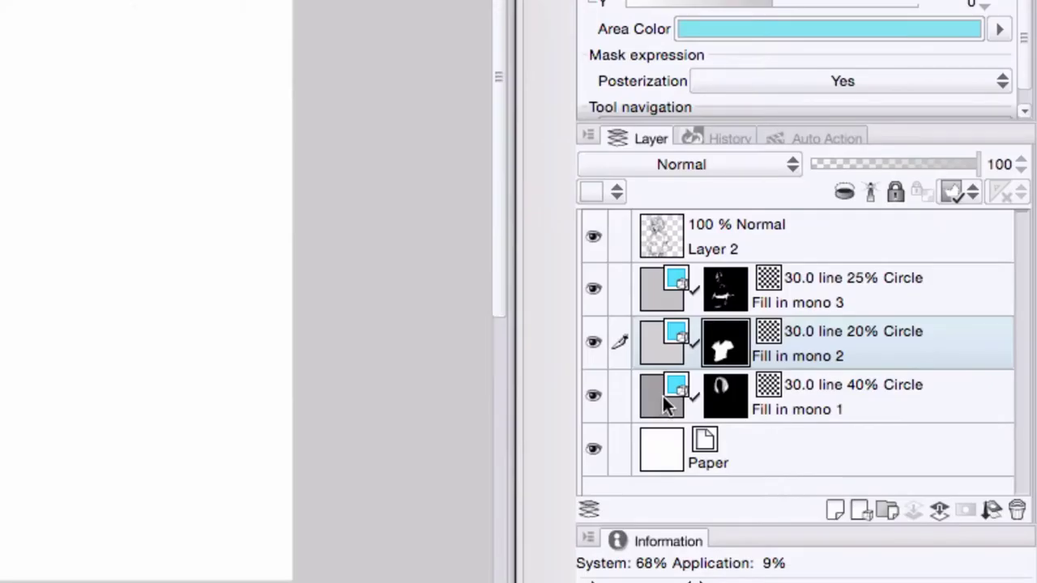
left_click(663, 397)
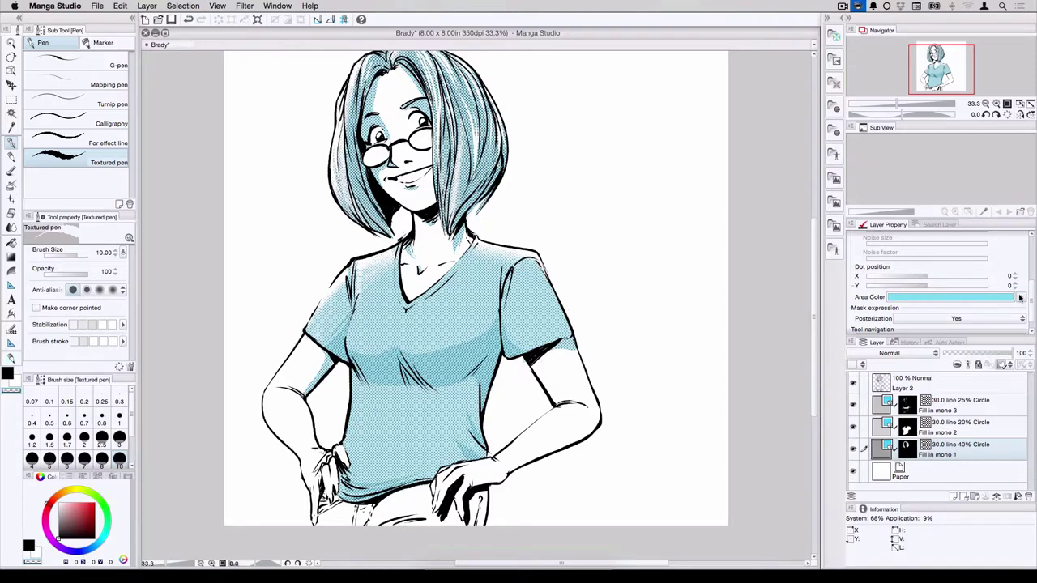
left_click(1019, 297)
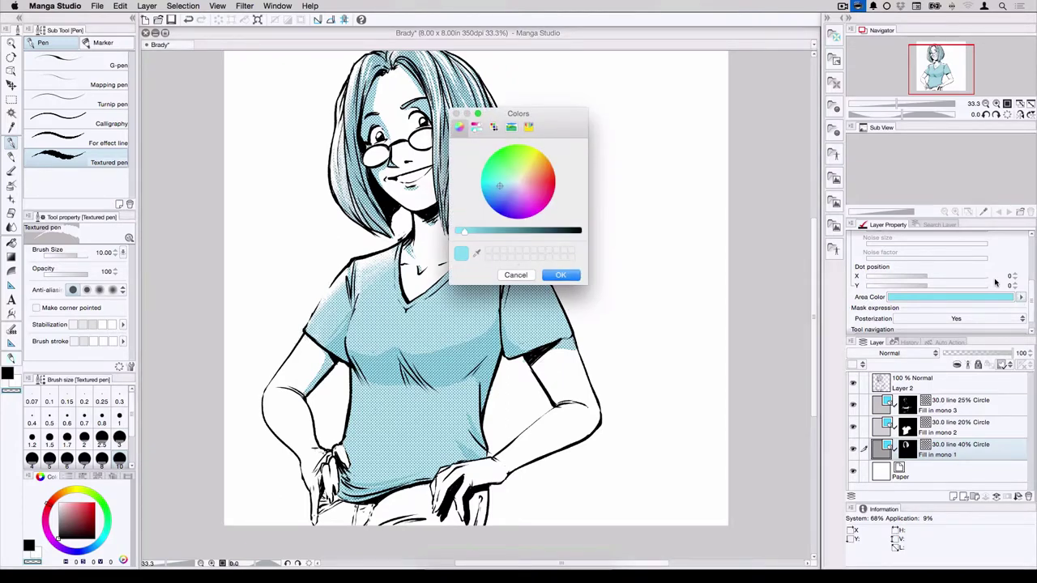
left_click_drag(536, 178, 555, 187)
left_click(572, 276)
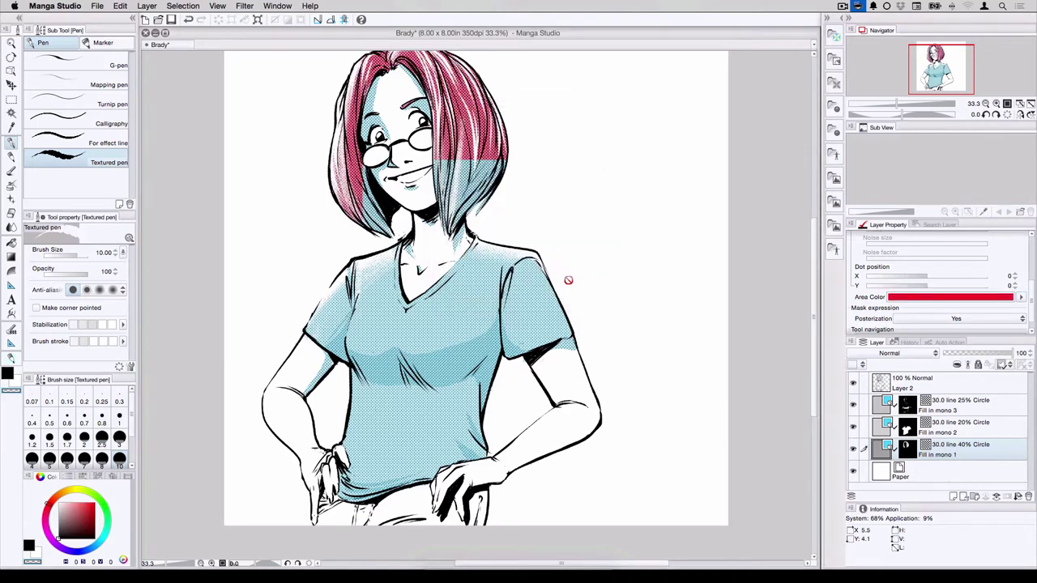
Switch the drawing colour back to black and paint five textured test strokes beside the head
left_click_drag(944, 68, 946, 62)
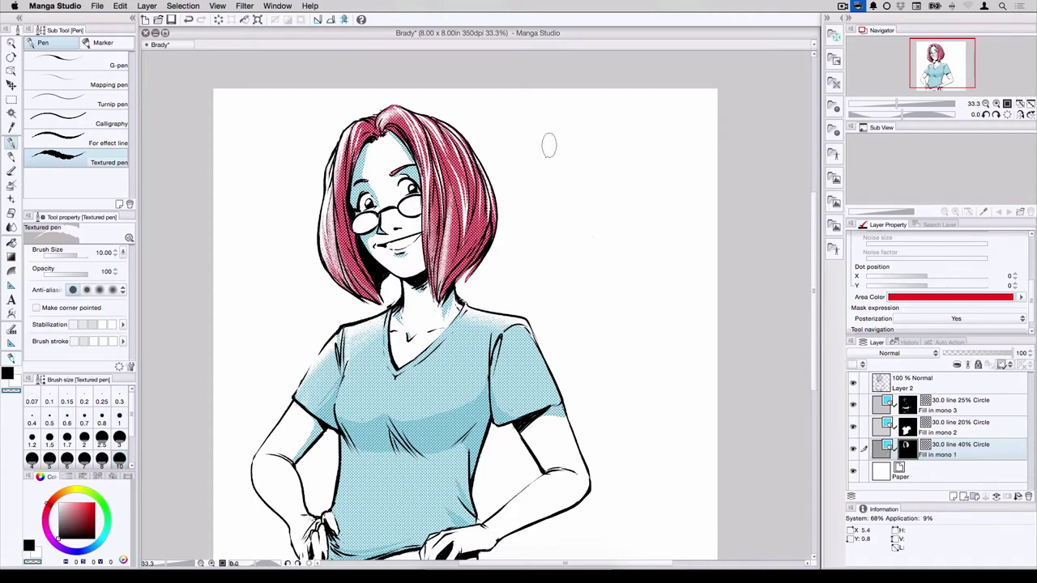
left_click(6, 374)
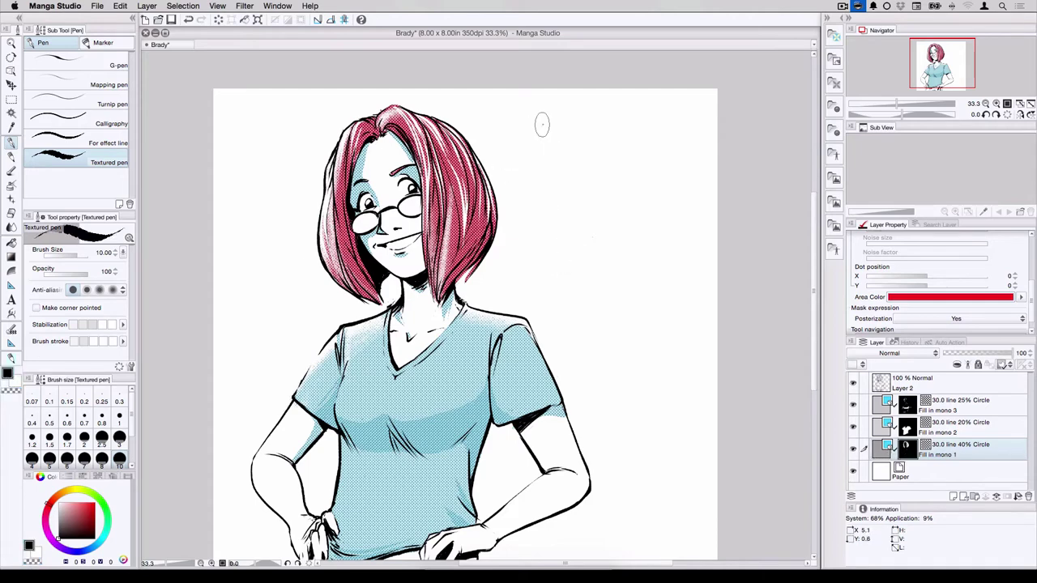
left_click_drag(537, 134, 576, 304)
left_click_drag(560, 169, 589, 303)
left_click_drag(595, 181, 632, 307)
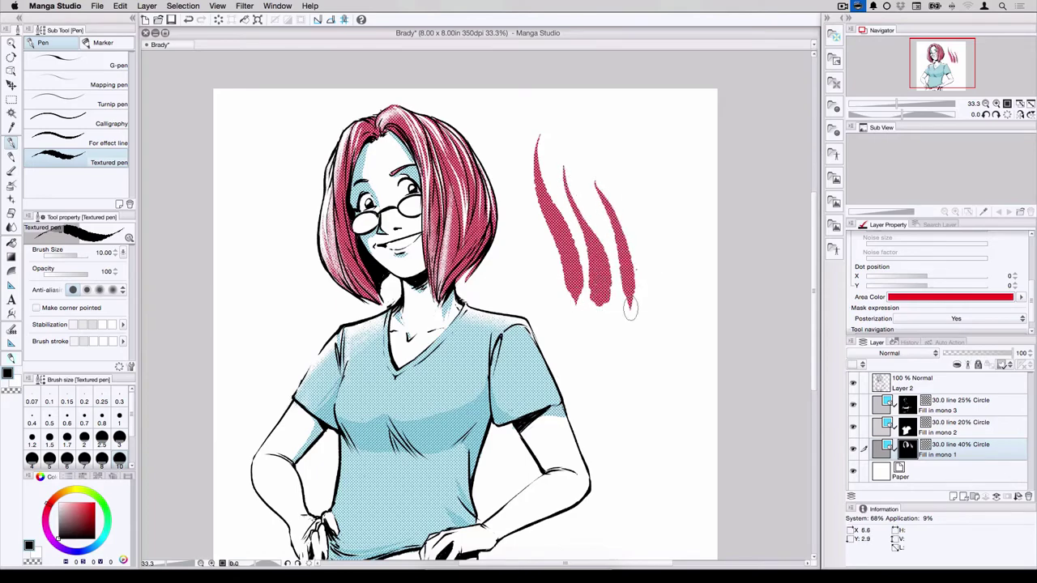
left_click_drag(621, 168, 644, 308)
left_click_drag(639, 172, 662, 308)
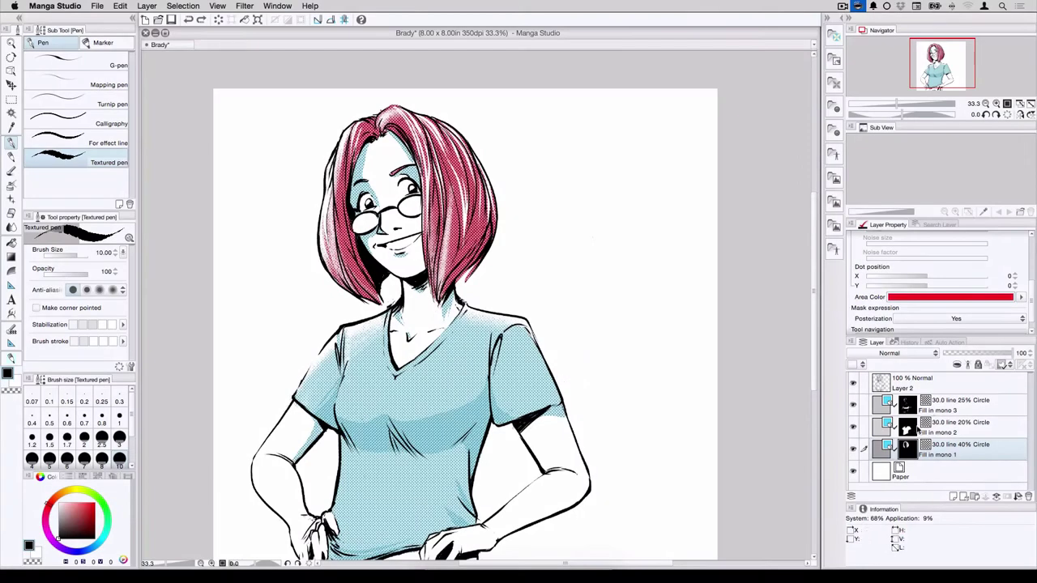
Set the Area Color of shirt layer Fill in mono 2 to green
left_click(915, 430)
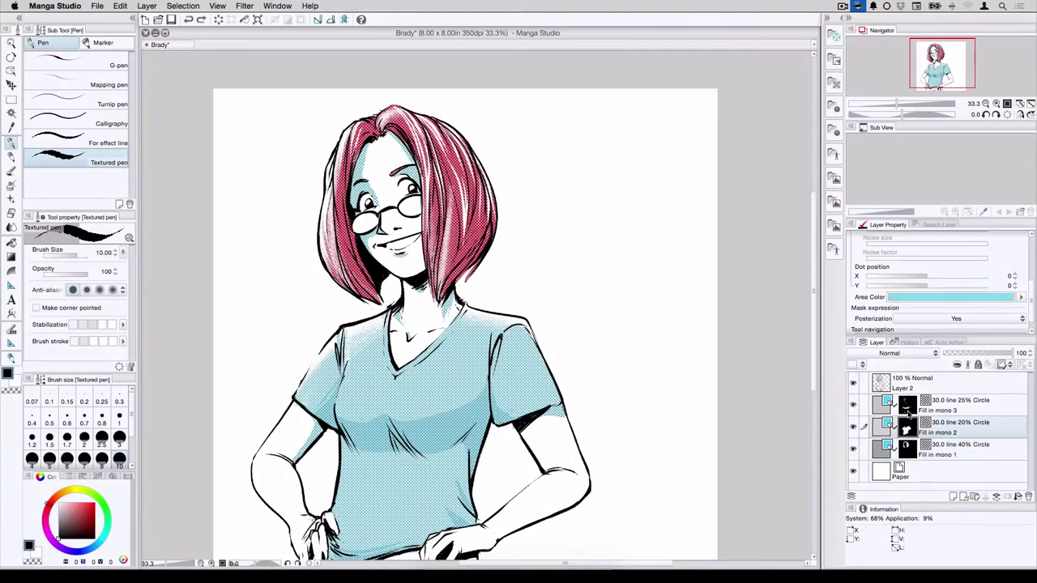
left_click(959, 299)
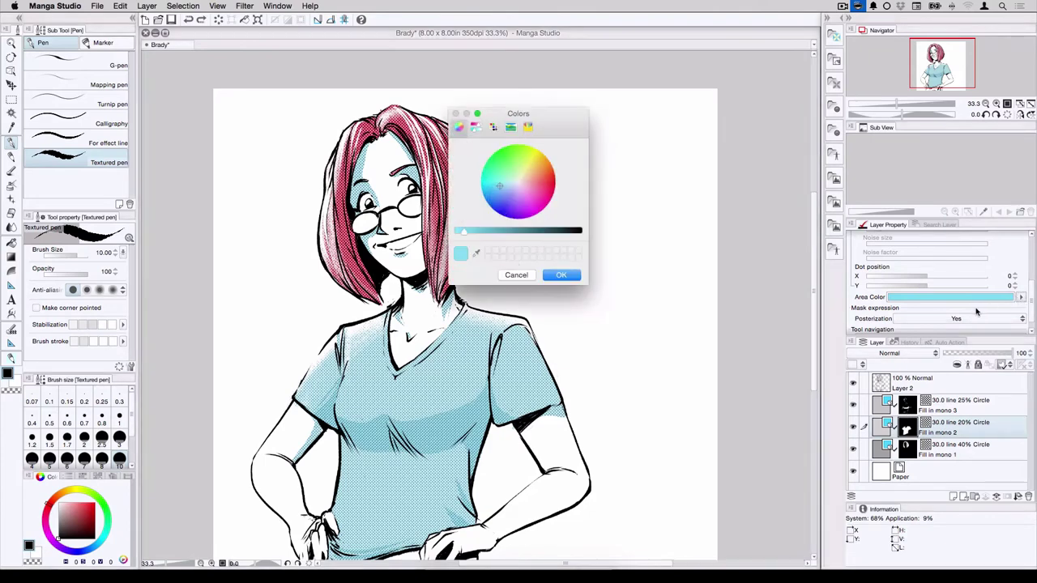
left_click(505, 160)
left_click(565, 276)
Paint a test stroke on Fill in mono 1 and on Fill in mono 2, undoing each
key("alt+bracketleft")
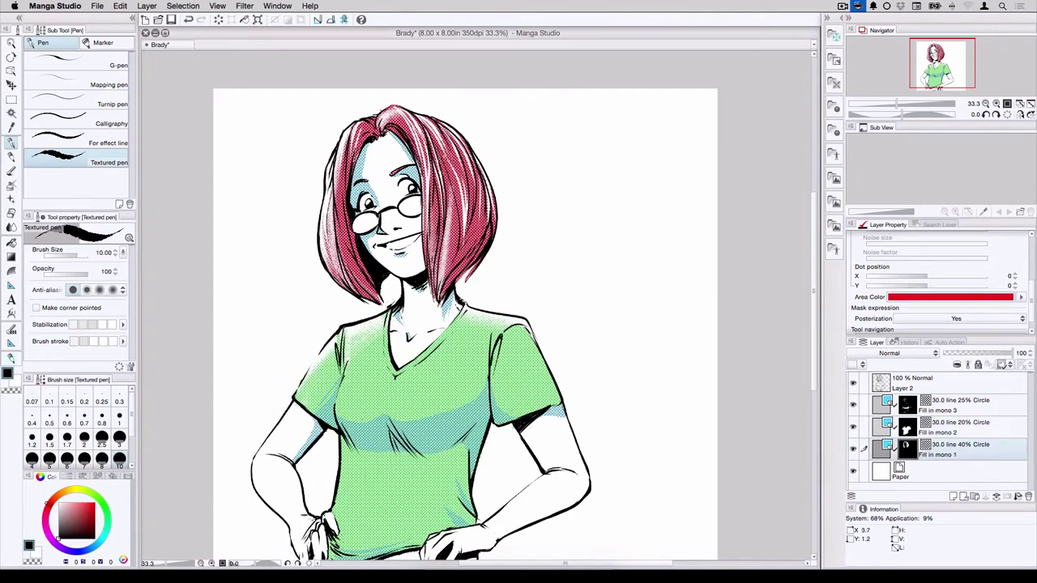
left_click_drag(515, 146, 520, 275)
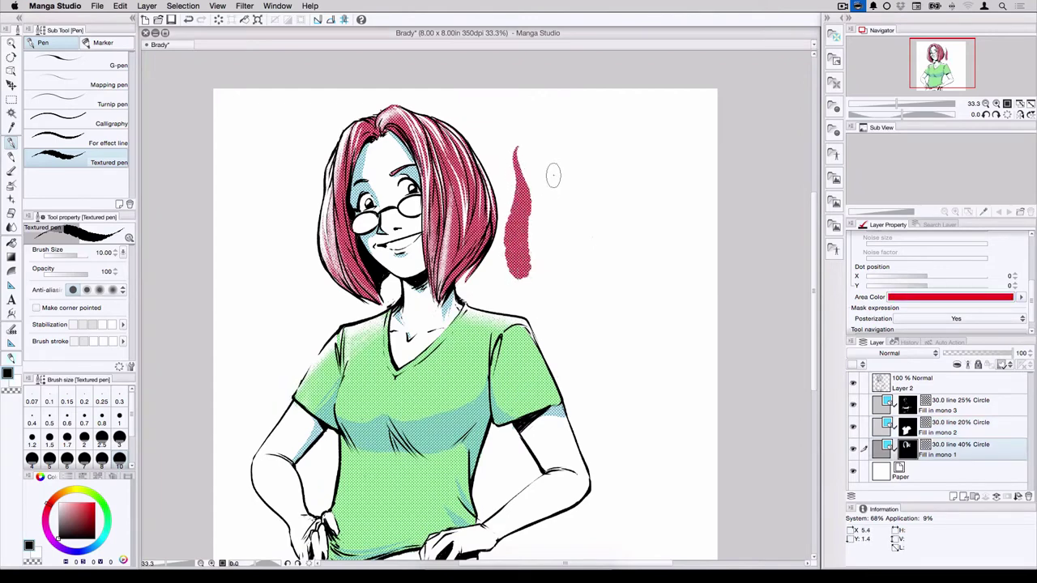
left_click(192, 21)
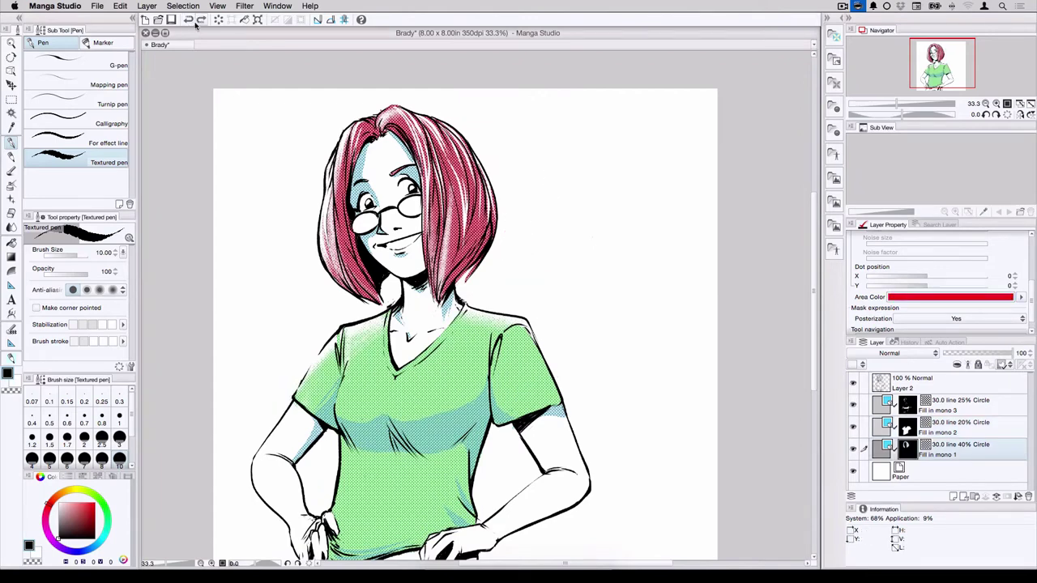
key("alt+bracketright")
left_click_drag(577, 276, 595, 397)
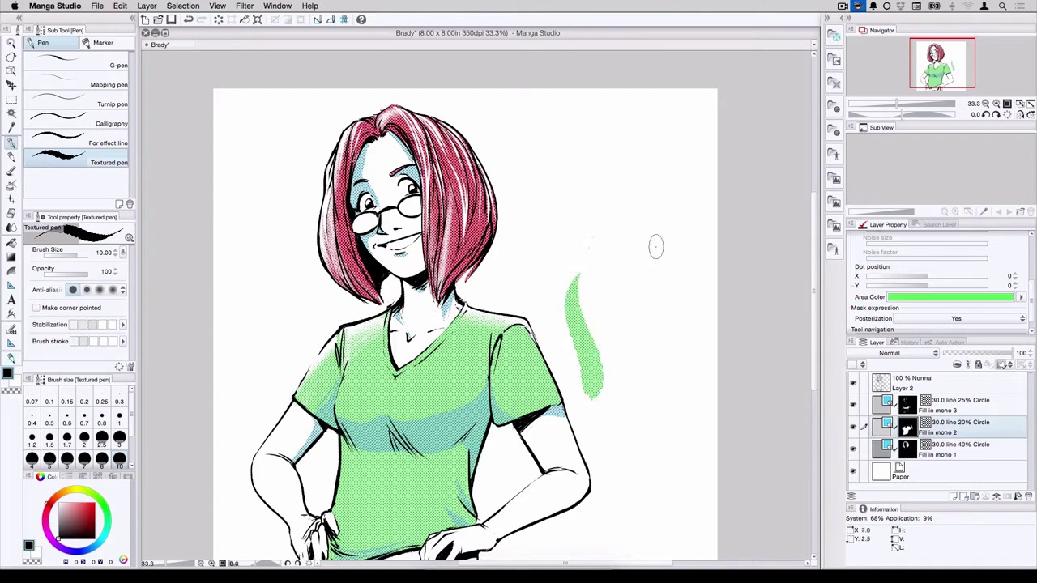
left_click(187, 22)
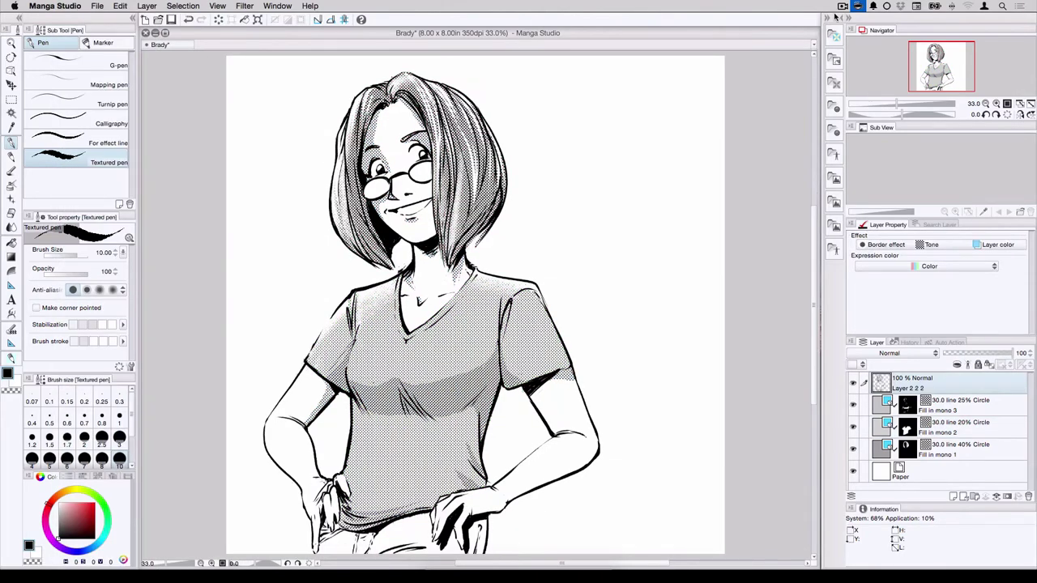
Select the Eyedropper colour picker and show the Edit menu's commands
left_click(11, 127)
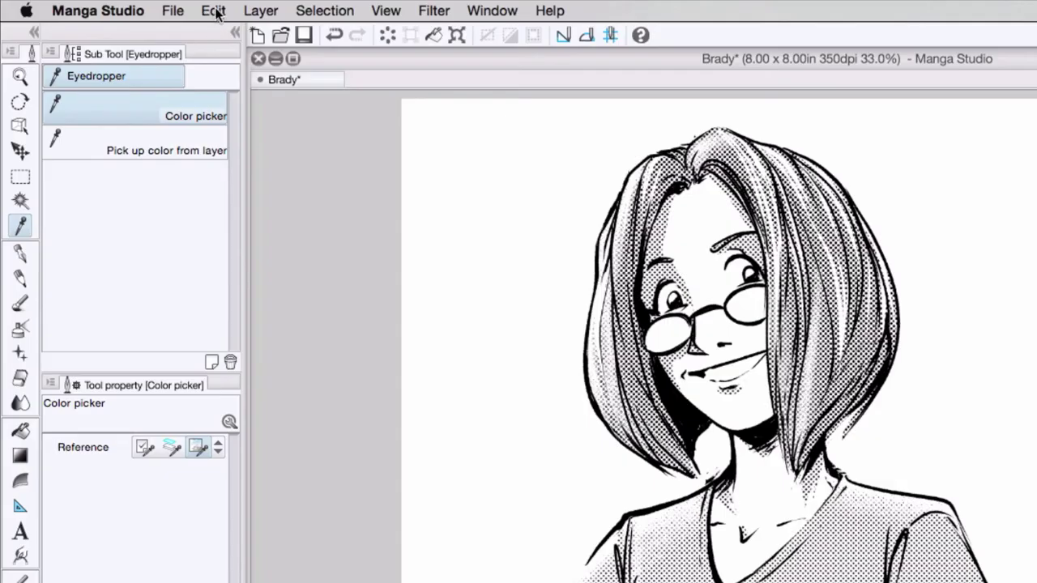
left_click(120, 5)
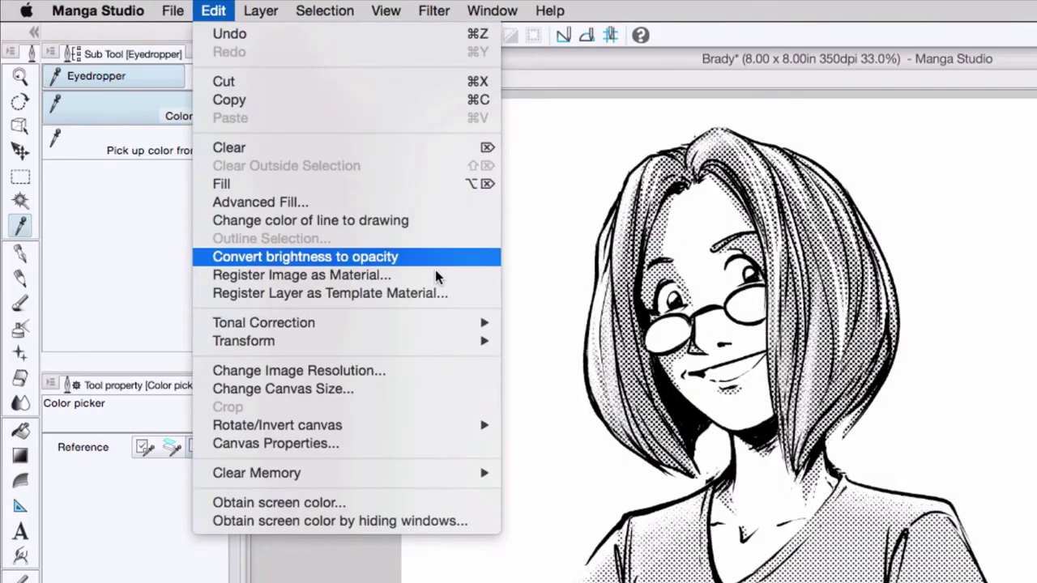
Sample a red with Obtain screen color, shown on the RGB tab as R180 G63 B63
left_click(418, 503)
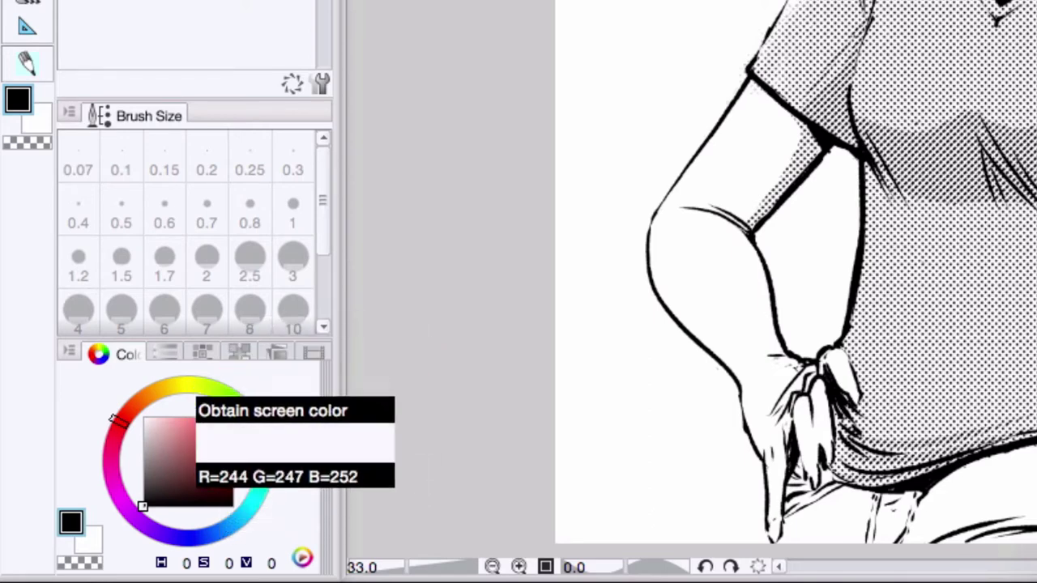
left_click(202, 446)
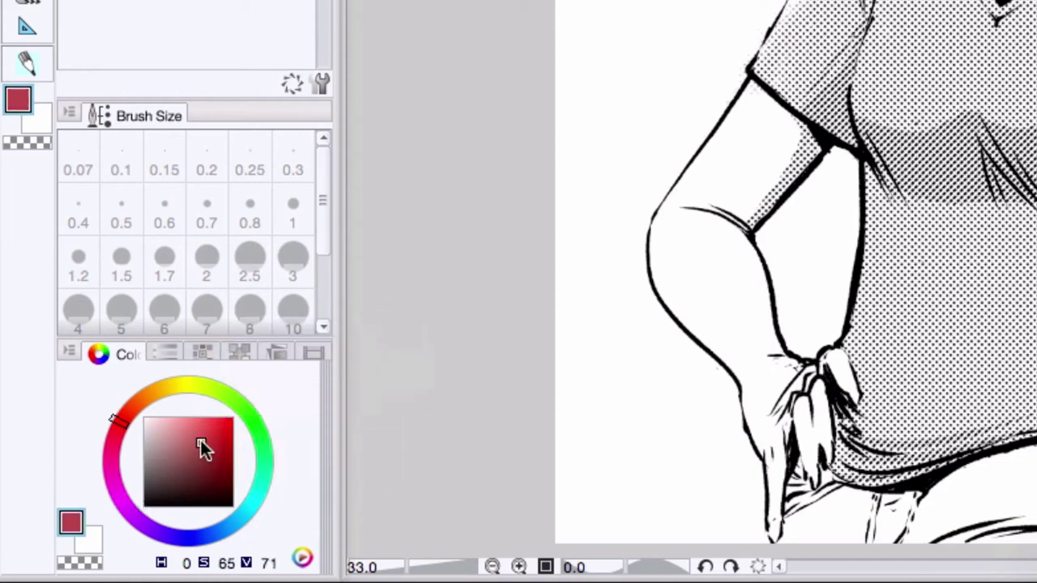
left_click(166, 354)
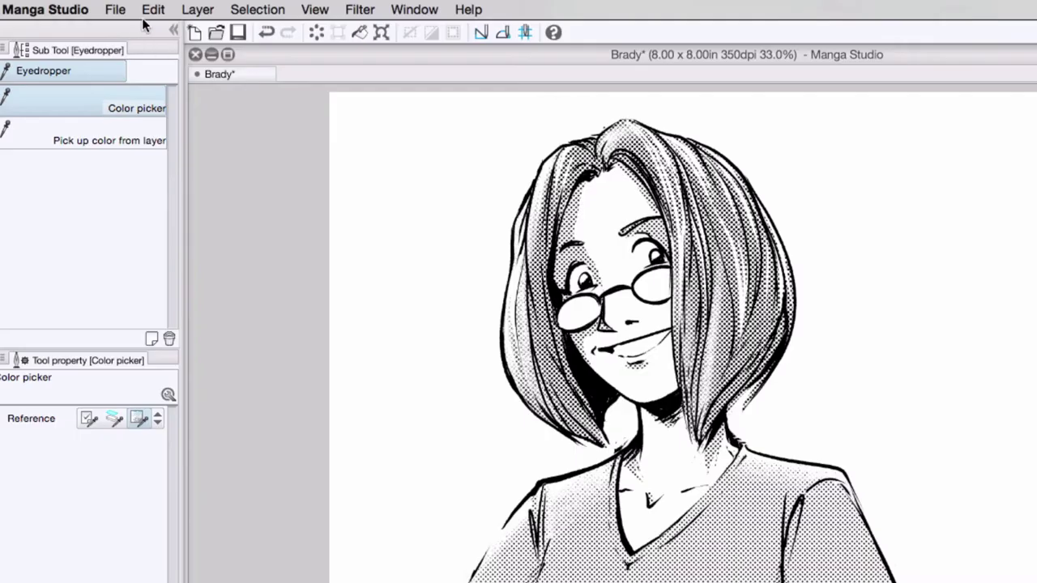
Sample orange R244 G139 B62 from the desktop photo, then turn on blue Layer color for the line art
left_click(121, 6)
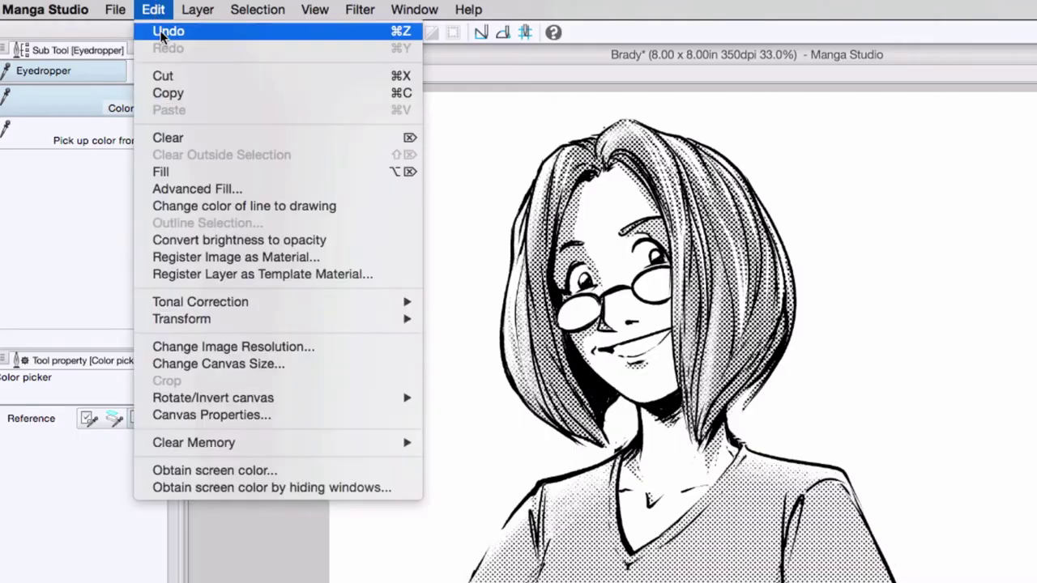
left_click(327, 487)
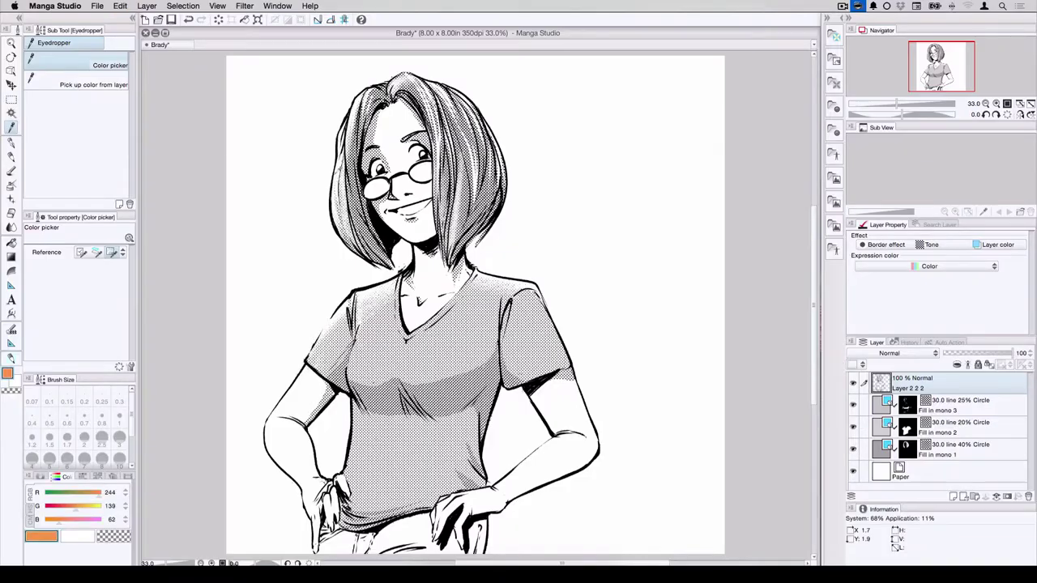
left_click(339, 178)
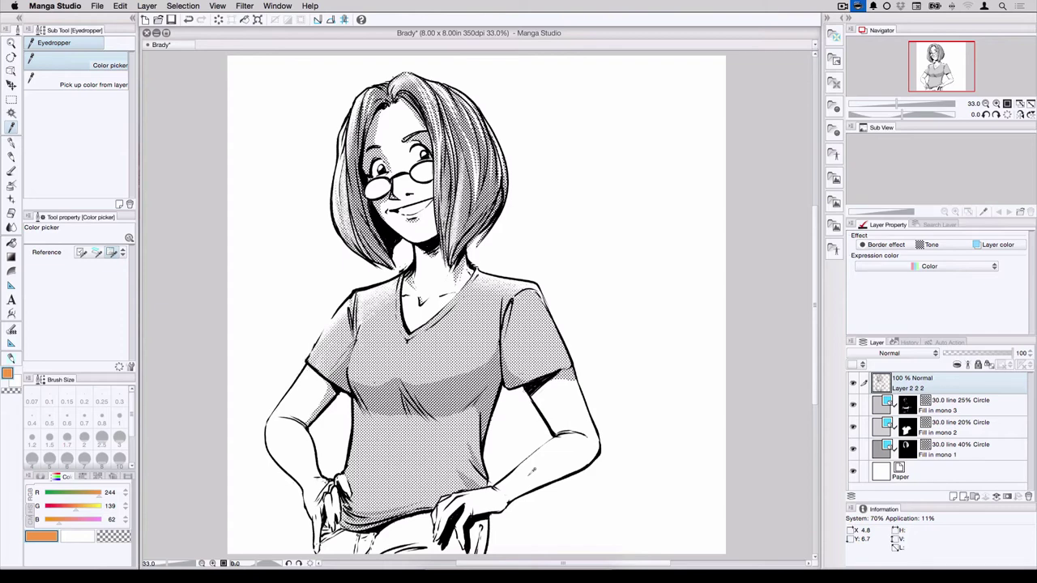
left_click(997, 244)
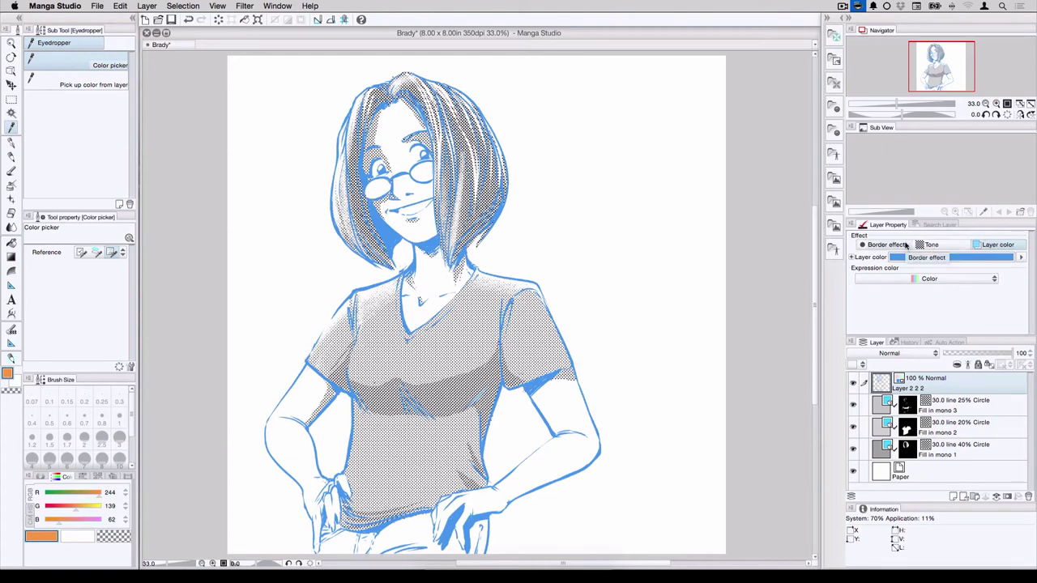
Turn off Layer color and recolour the line art orange with Change color of line to drawing color
left_click(995, 245)
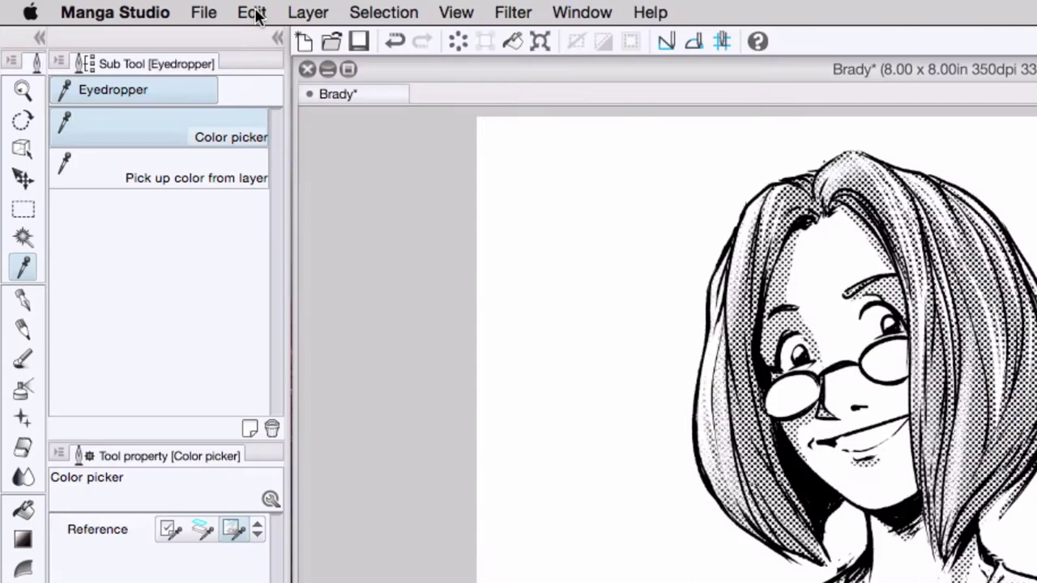
left_click(120, 8)
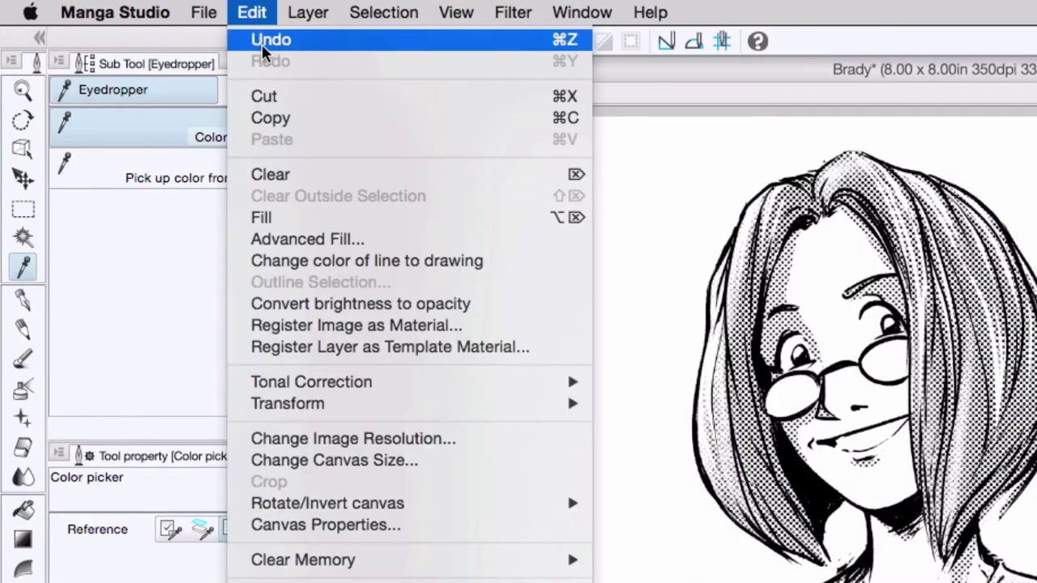
left_click(491, 264)
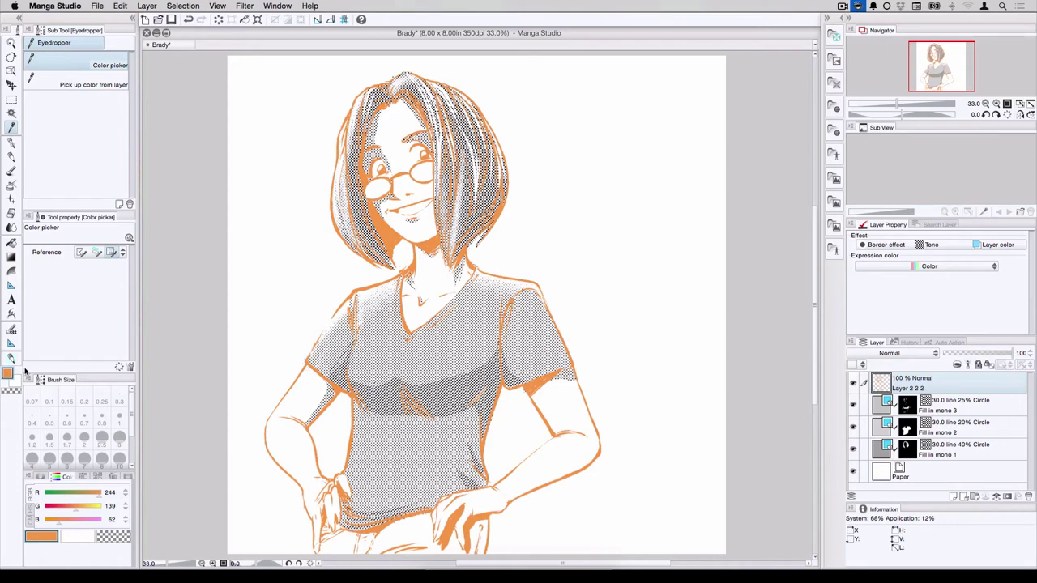
With the Textured pen in black, paint five hair-like strokes right of the head
left_click(11, 144)
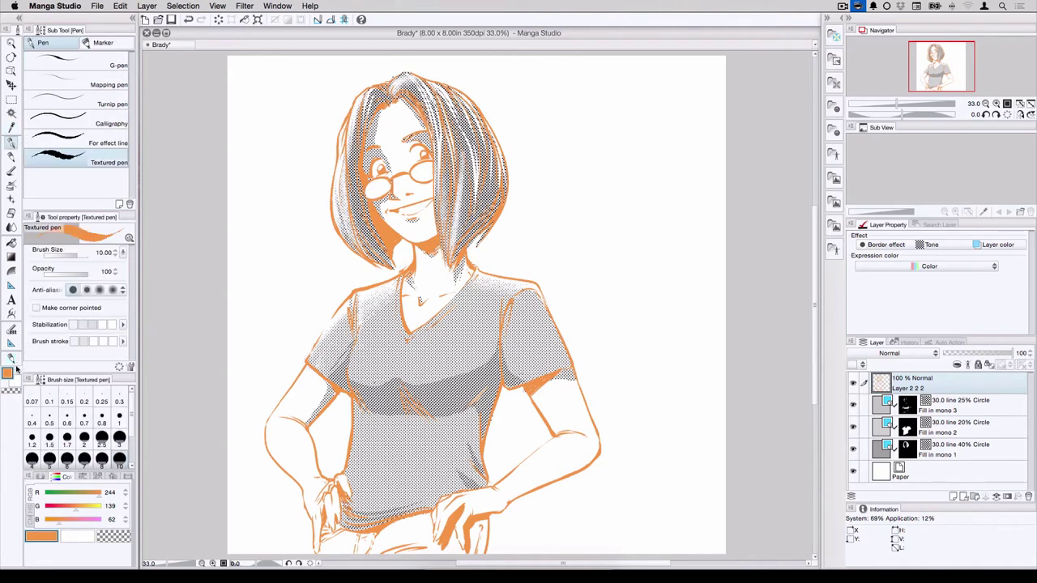
left_click(40, 477)
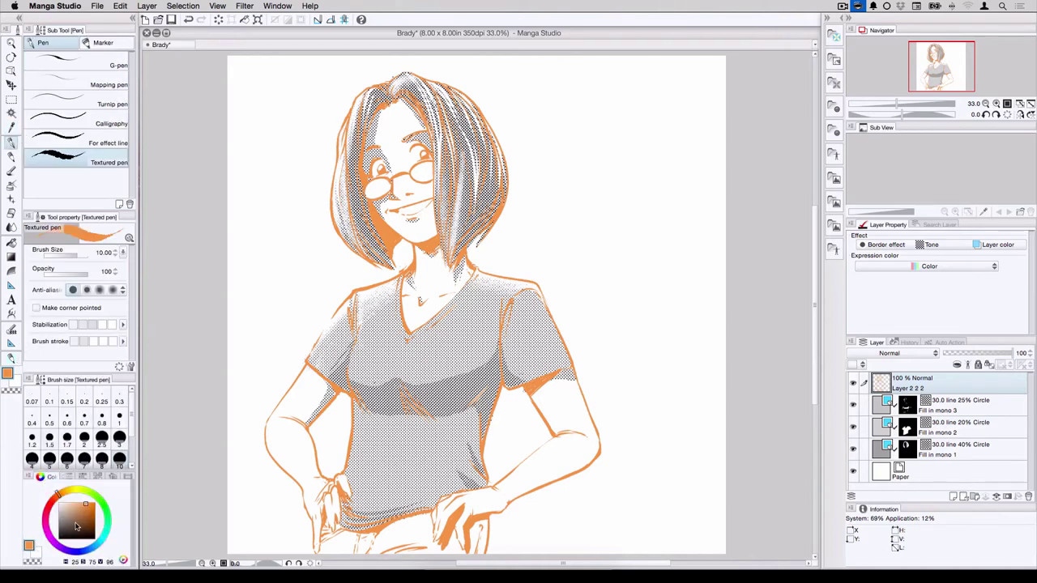
left_click(77, 527)
mouse_move(553, 105)
left_mouse_down()
mouse_move(549, 154)
mouse_move(573, 211)
left_mouse_up()
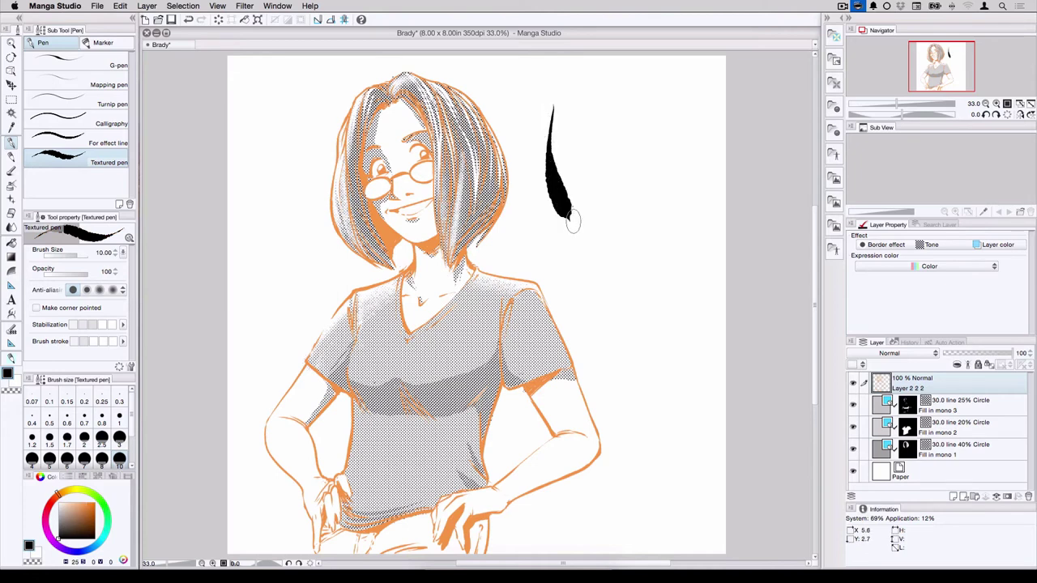
left_click_drag(562, 134, 614, 306)
left_click_drag(594, 137, 637, 308)
mouse_move(628, 78)
left_mouse_down()
mouse_move(637, 315)
mouse_move(667, 292)
mouse_move(664, 333)
left_mouse_up()
left_click_drag(529, 230, 590, 318)
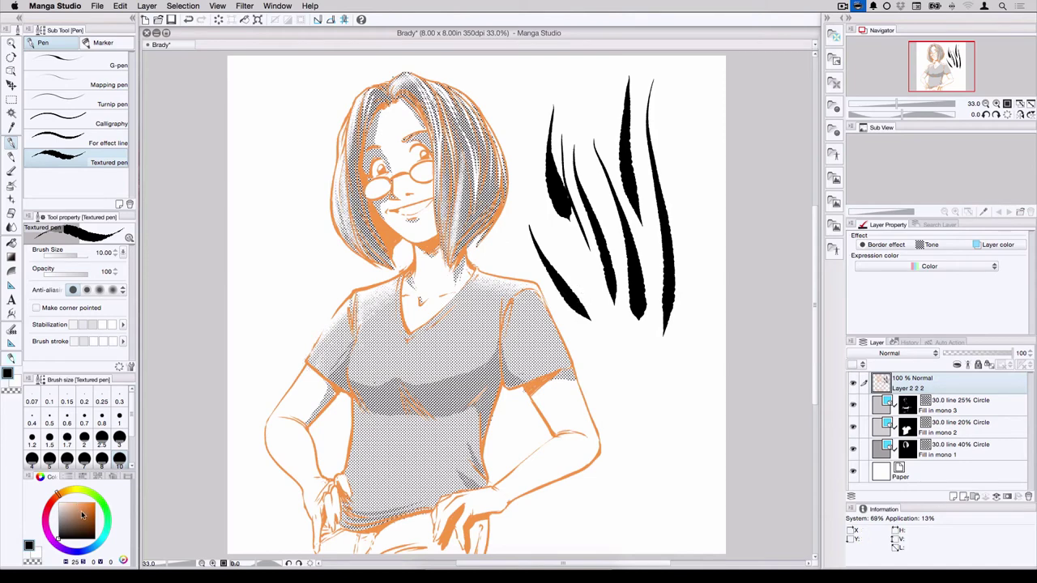
Pick a brown and recolour all line art and strokes with Change color of line to drawing color
left_click_drag(82, 516, 87, 519)
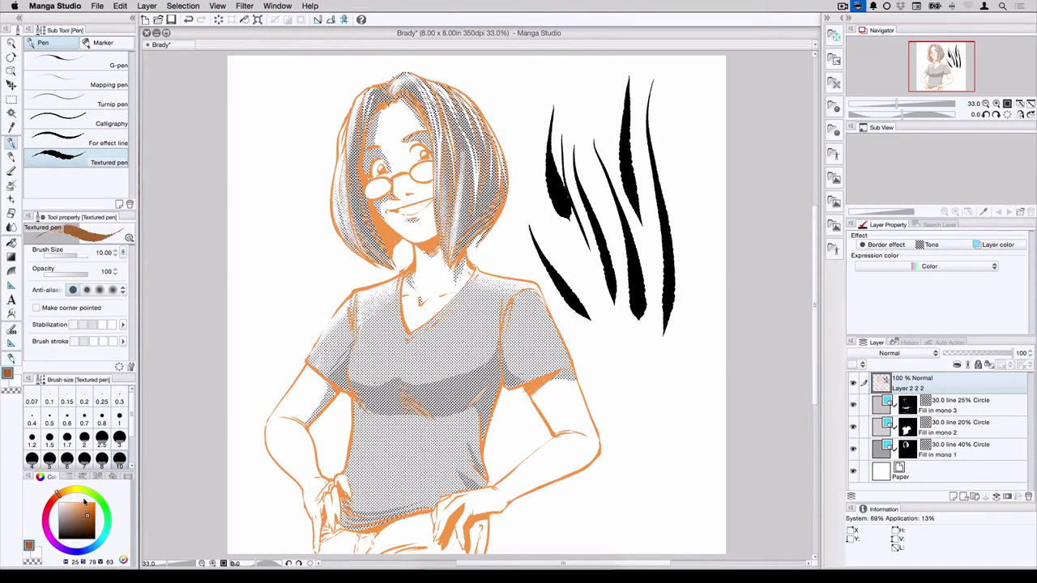
left_click(122, 7)
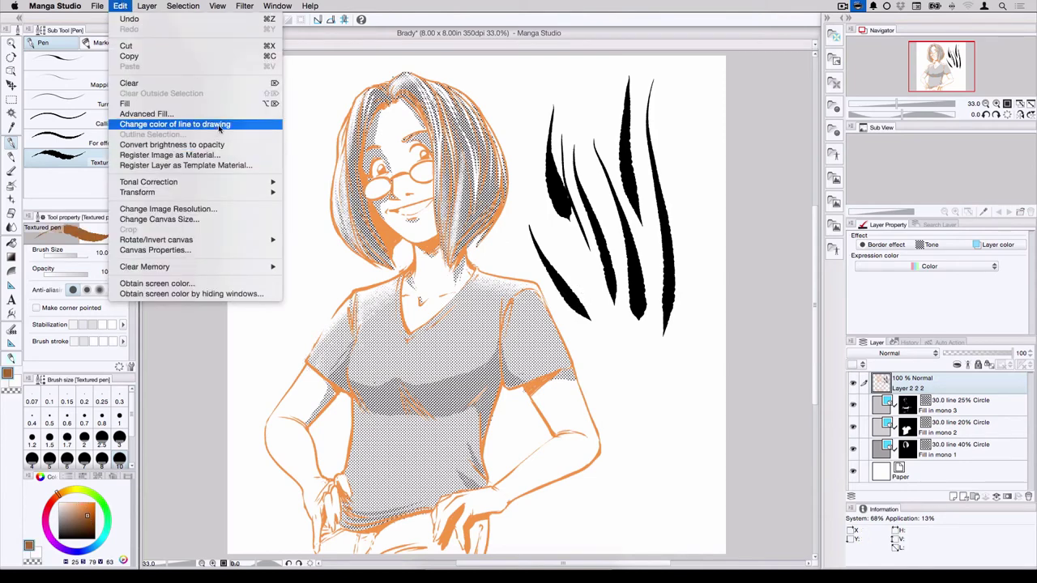
left_click(218, 124)
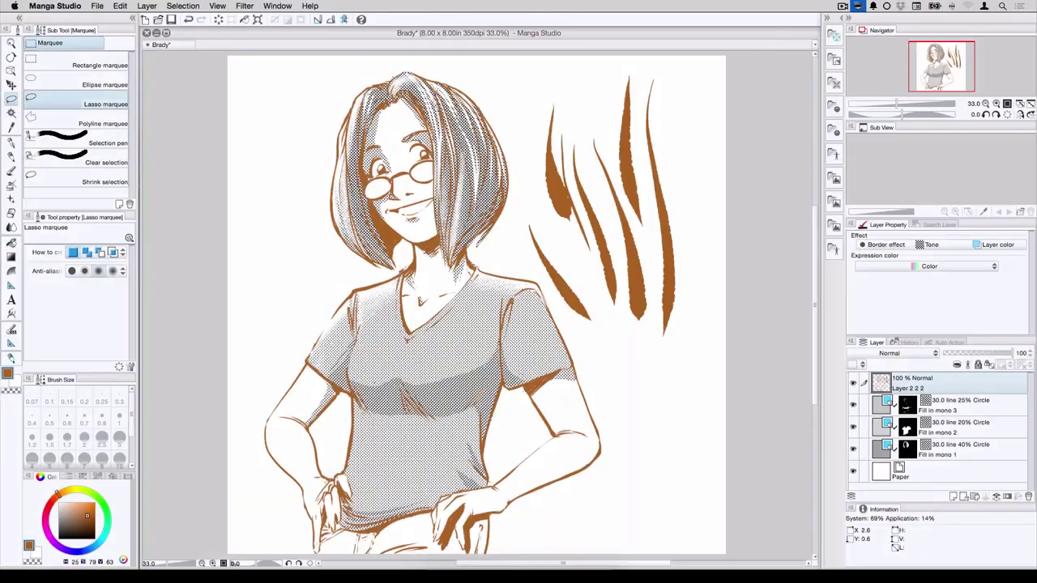
Select the head, recolour its lines back to black, then deselect
mouse_move(361, 79)
left_mouse_down()
mouse_move(321, 152)
mouse_move(373, 278)
mouse_move(513, 171)
mouse_move(442, 61)
mouse_move(361, 77)
left_mouse_up()
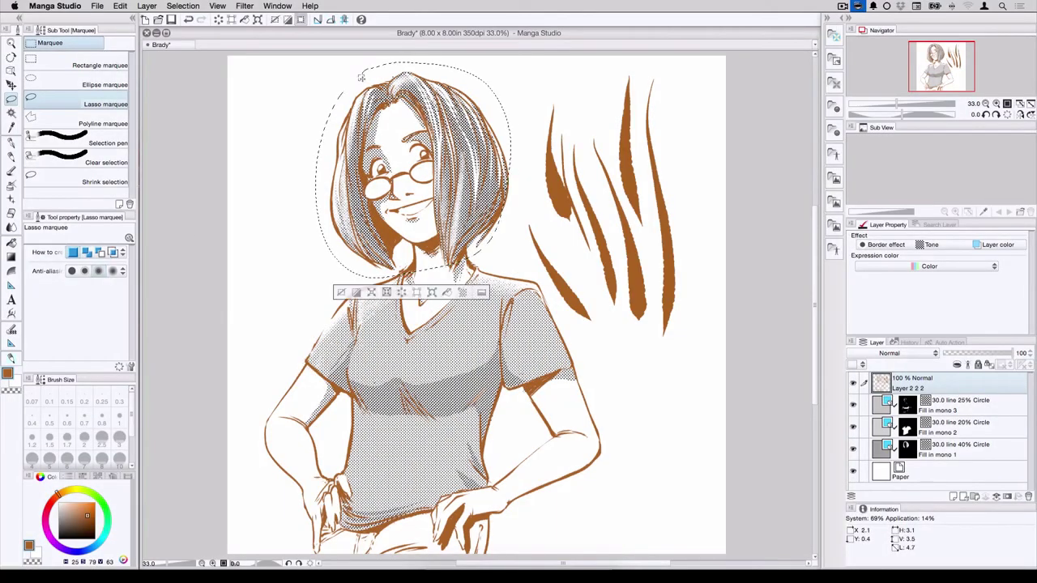
left_click(56, 537)
left_click(120, 6)
left_click(174, 124)
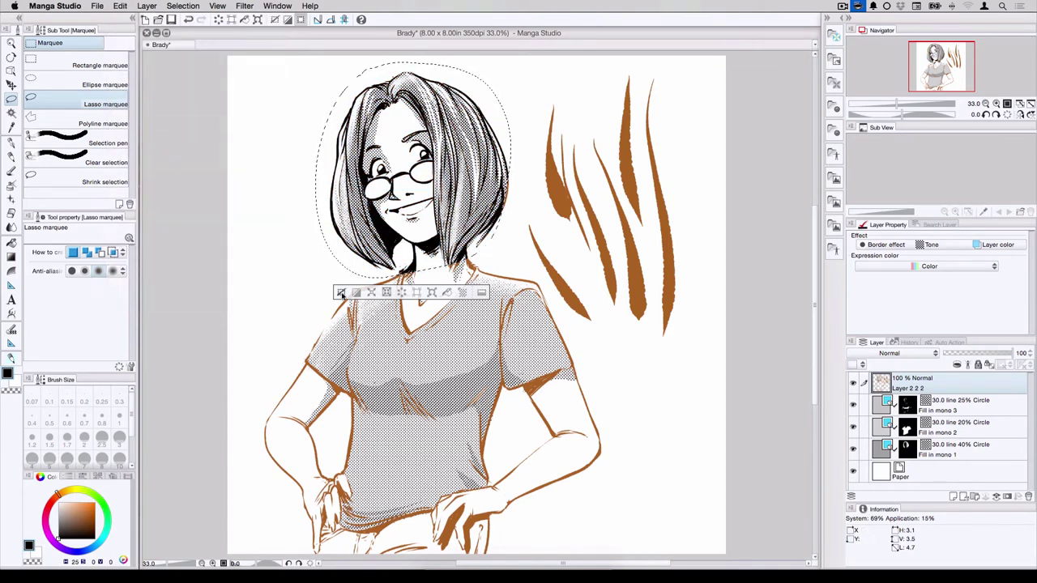
key("super+d")
key("x")
Lasso the left shoulder and sleeve and recolour their lines yellow-green
mouse_move(370, 374)
left_mouse_down()
mouse_move(301, 381)
mouse_move(292, 320)
mouse_move(329, 287)
left_mouse_up()
left_click_drag(402, 253, 403, 253)
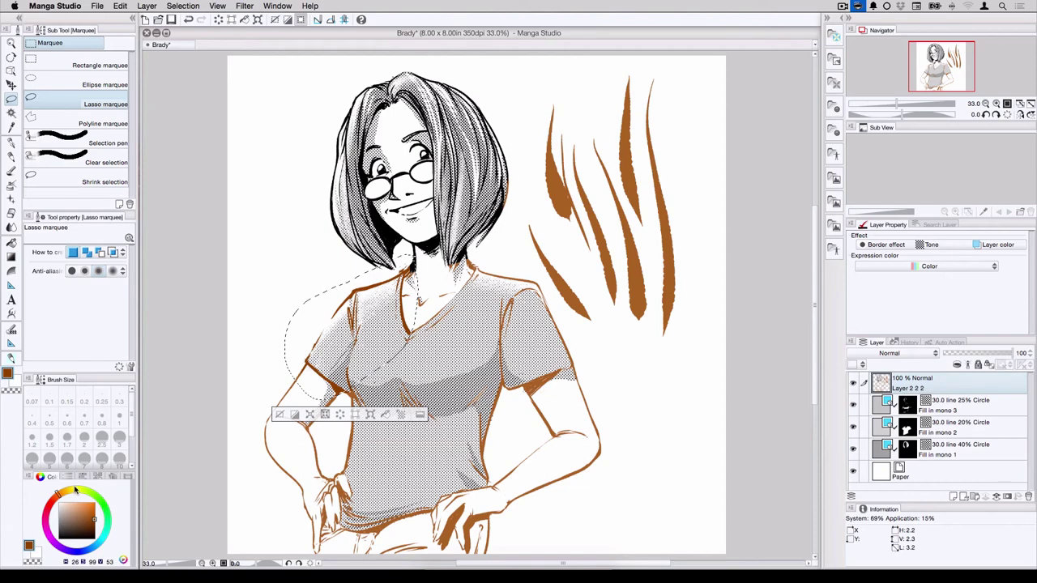
left_click(76, 491)
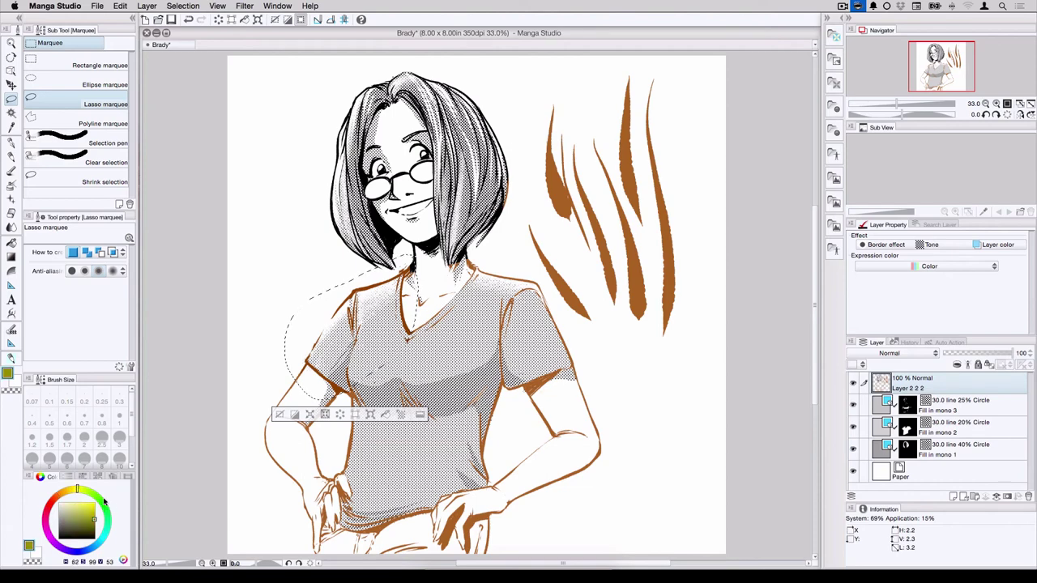
left_click(120, 6)
left_click(225, 117)
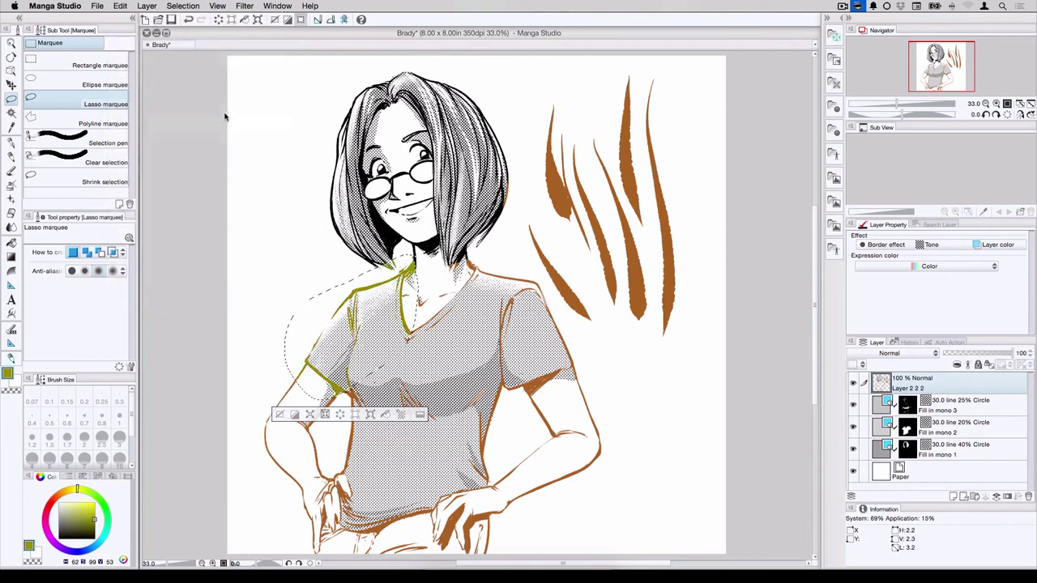
Drop the shoulder selection, merge all layers, and recolour the merged lines to the drawing colour
left_click(297, 391)
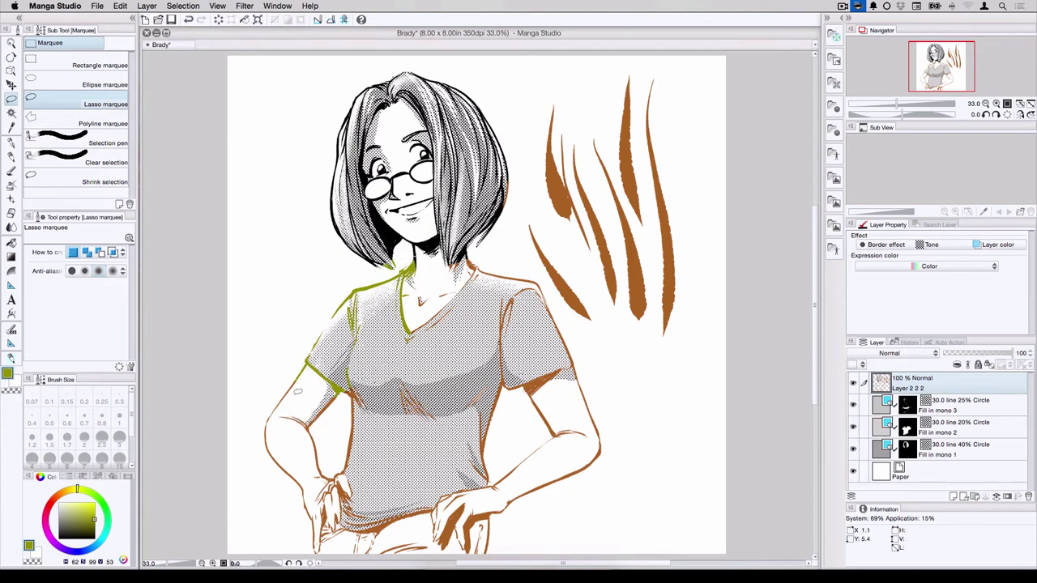
left_click(148, 6)
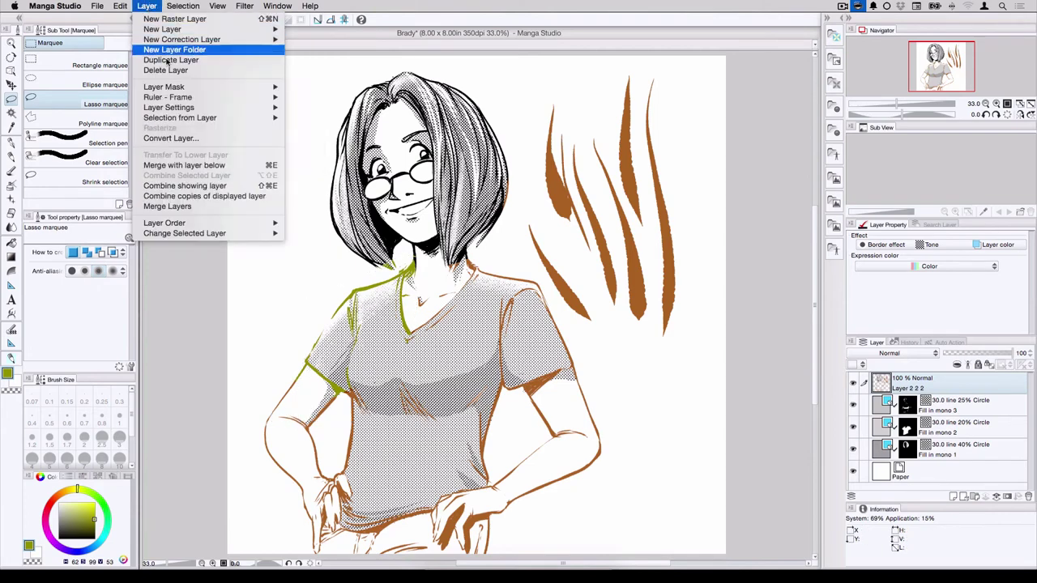
left_click(212, 206)
left_click(120, 6)
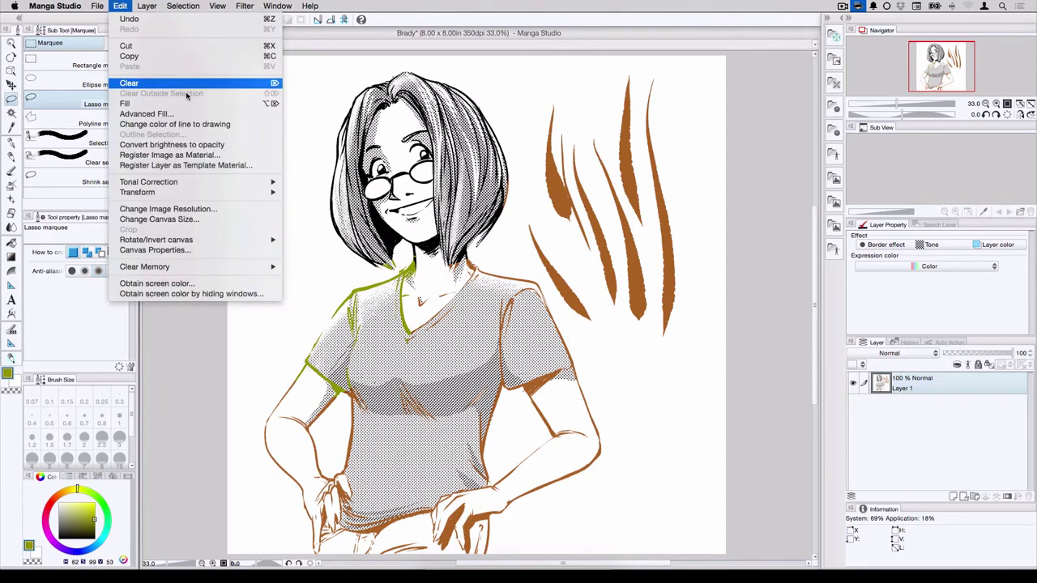
left_click(223, 125)
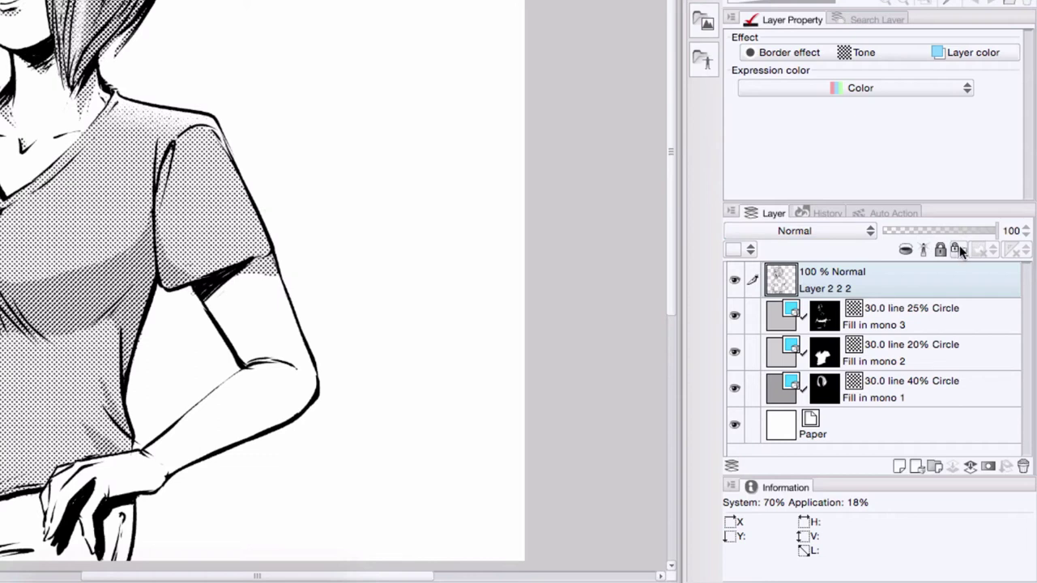
Lock the line layer's transparent pixels and switch to the Textured pen in red
left_click(959, 249)
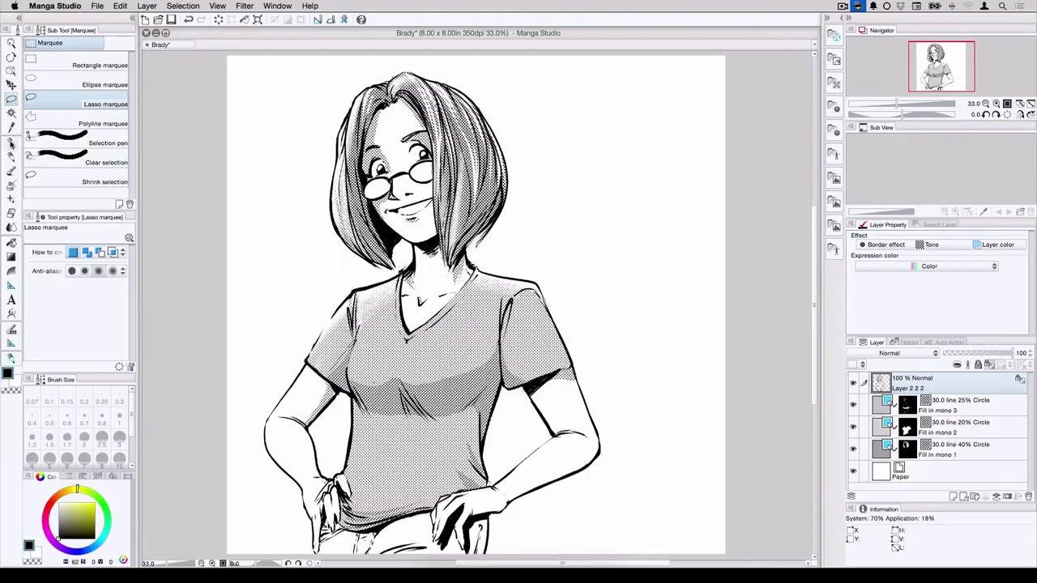
left_click(11, 143)
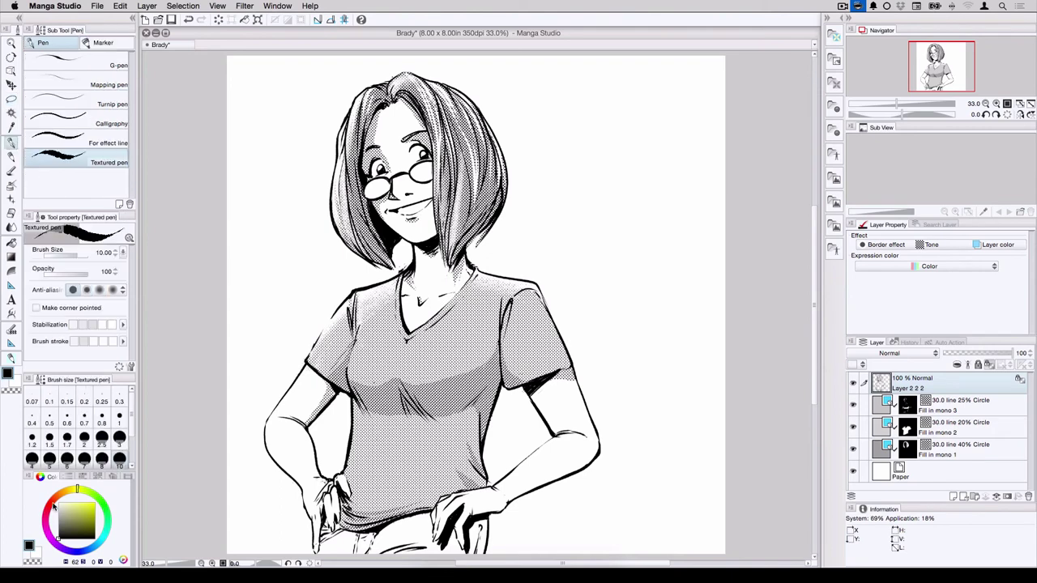
left_click(51, 500)
left_click(94, 506)
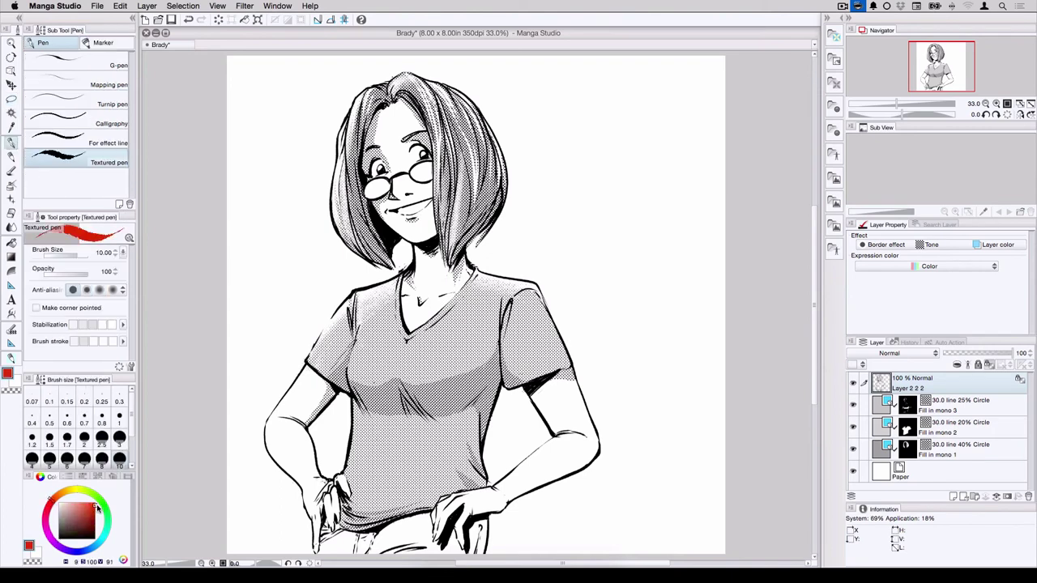
Zoom in on the face and paint red along the hair's left edge
left_click(997, 104)
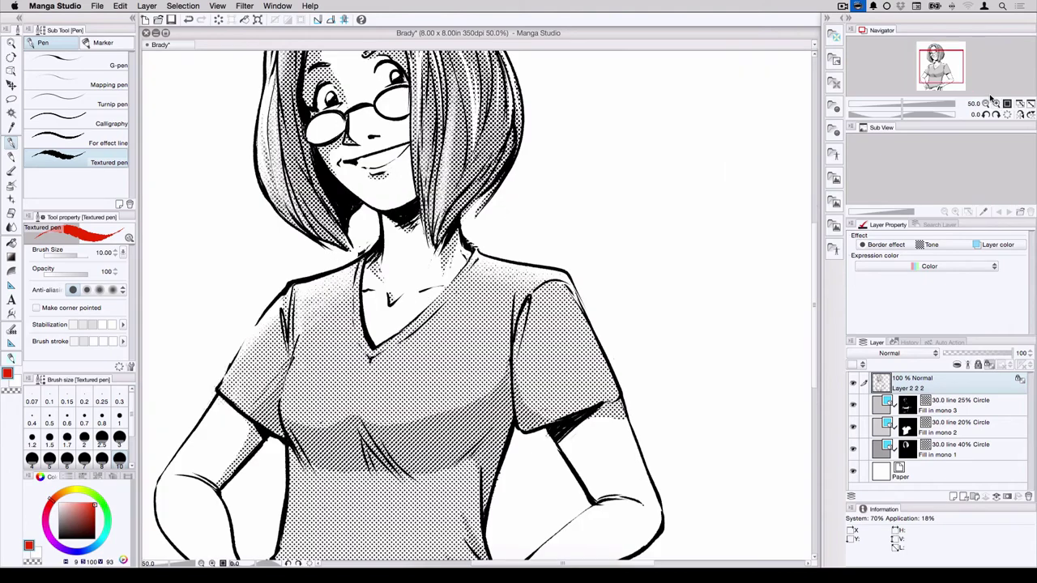
mouse_move(939, 66)
left_mouse_down()
mouse_move(938, 77)
mouse_move(932, 54)
left_mouse_up()
mouse_move(298, 132)
left_mouse_down()
mouse_move(272, 207)
mouse_move(276, 195)
left_mouse_up()
left_click_drag(279, 154, 270, 243)
mouse_move(308, 113)
left_mouse_down()
mouse_move(283, 170)
mouse_move(282, 275)
left_mouse_up()
left_click_drag(301, 175, 273, 235)
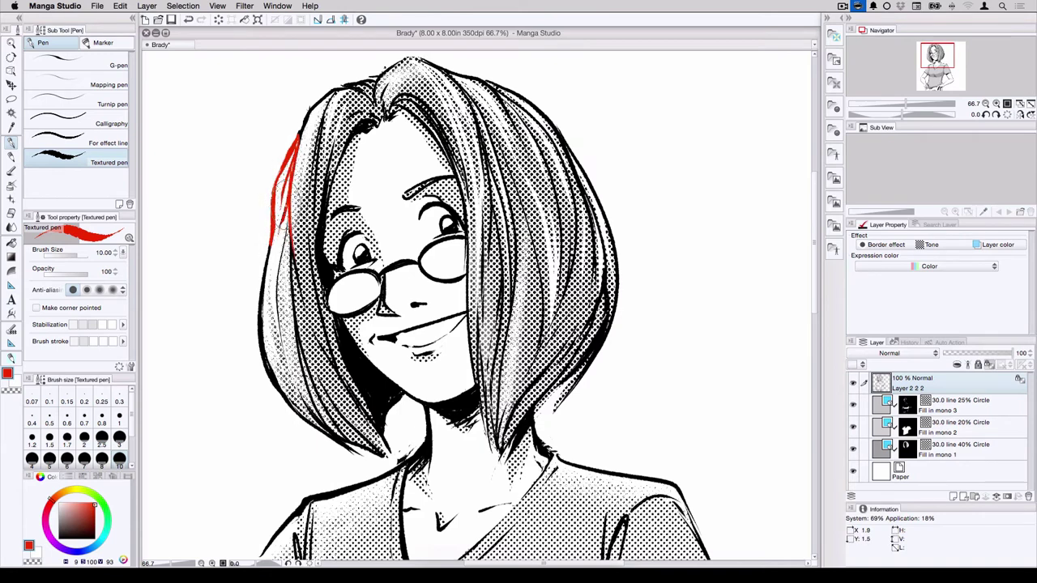
Hide the Fill in mono 1 and 2 tones and paint red hair strands down to the glasses
left_click(853, 425)
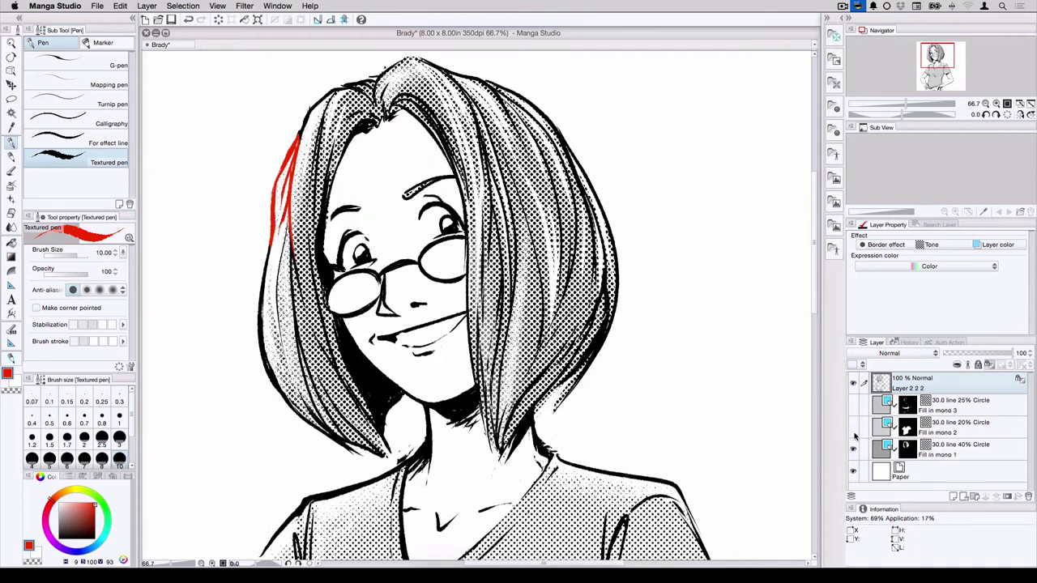
left_click(853, 447)
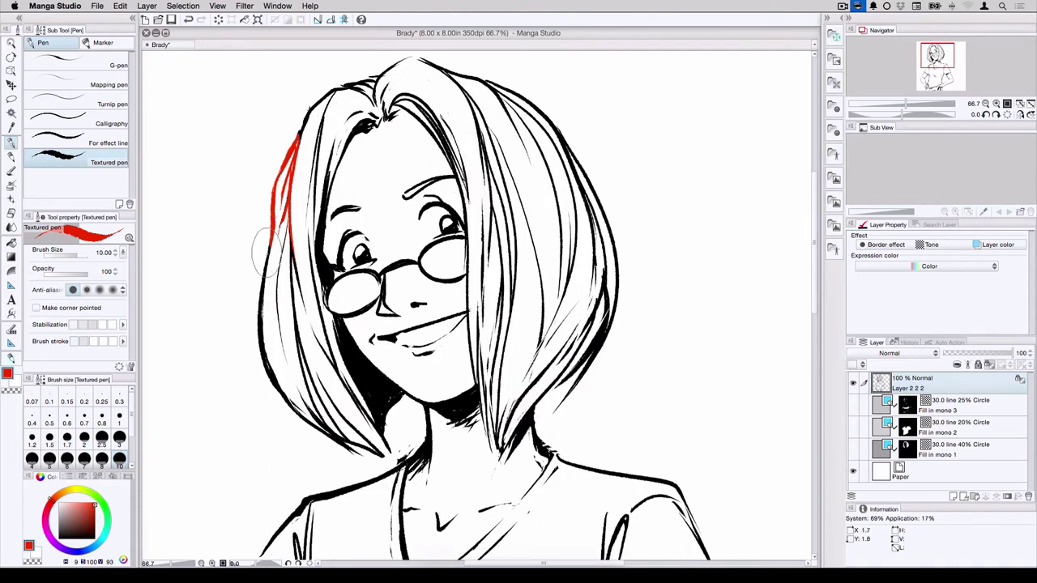
left_click_drag(268, 257, 261, 334)
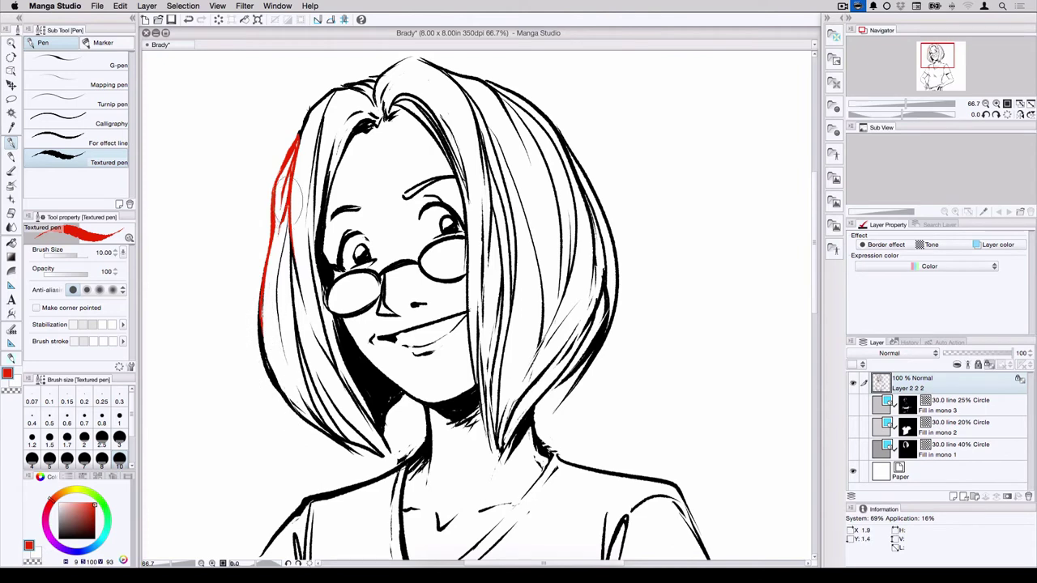
left_click_drag(293, 212, 297, 332)
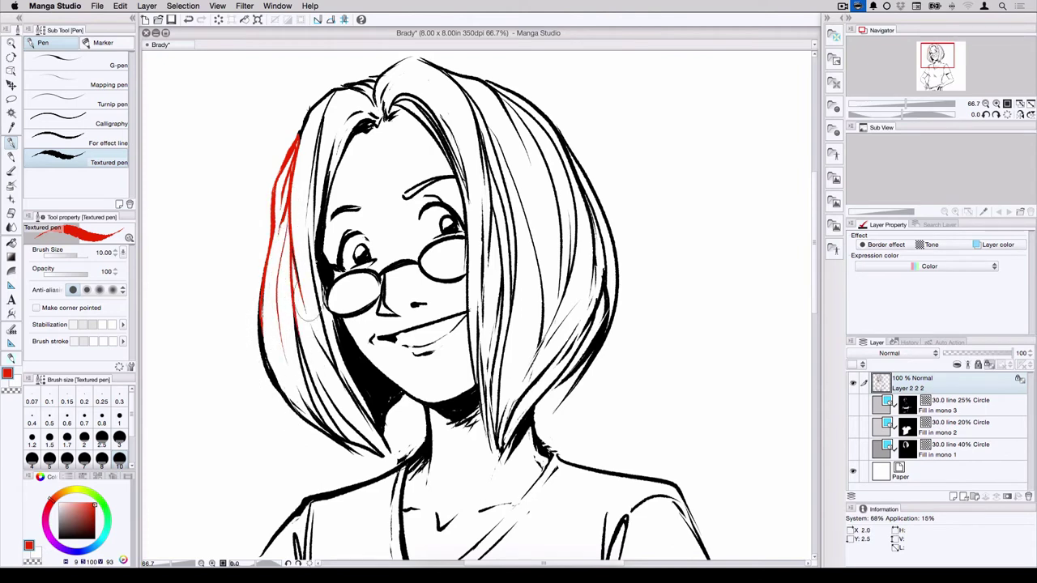
left_click_drag(331, 139, 318, 257)
mouse_move(340, 158)
left_mouse_down()
mouse_move(325, 231)
mouse_move(335, 299)
mouse_move(315, 233)
mouse_move(335, 291)
left_mouse_up()
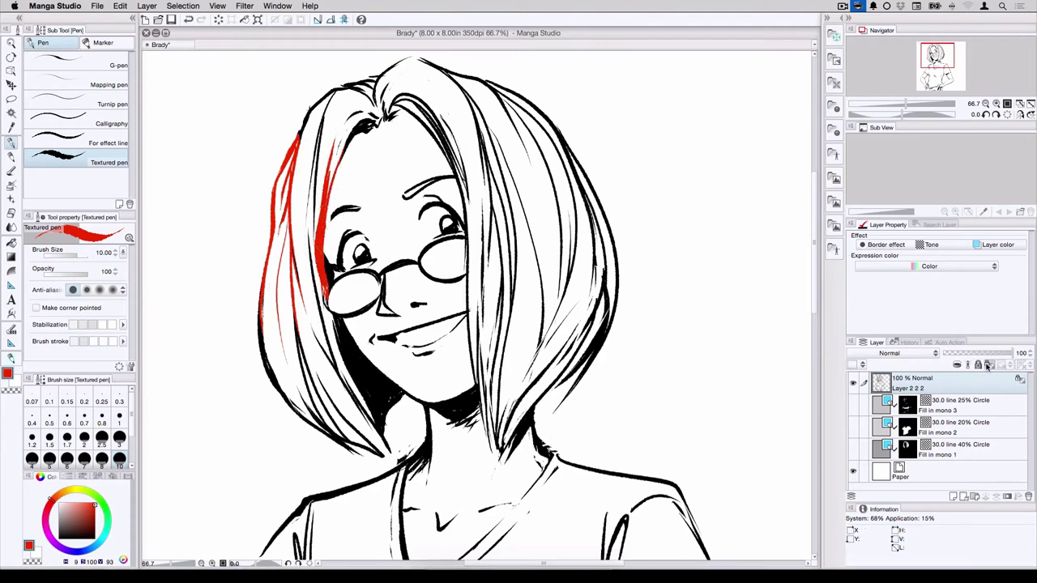
Paint a large red test stroke beside the face and short strokes above the hair
mouse_move(215, 119)
left_mouse_down()
mouse_move(221, 427)
mouse_move(176, 279)
mouse_move(154, 97)
mouse_move(207, 369)
left_mouse_up()
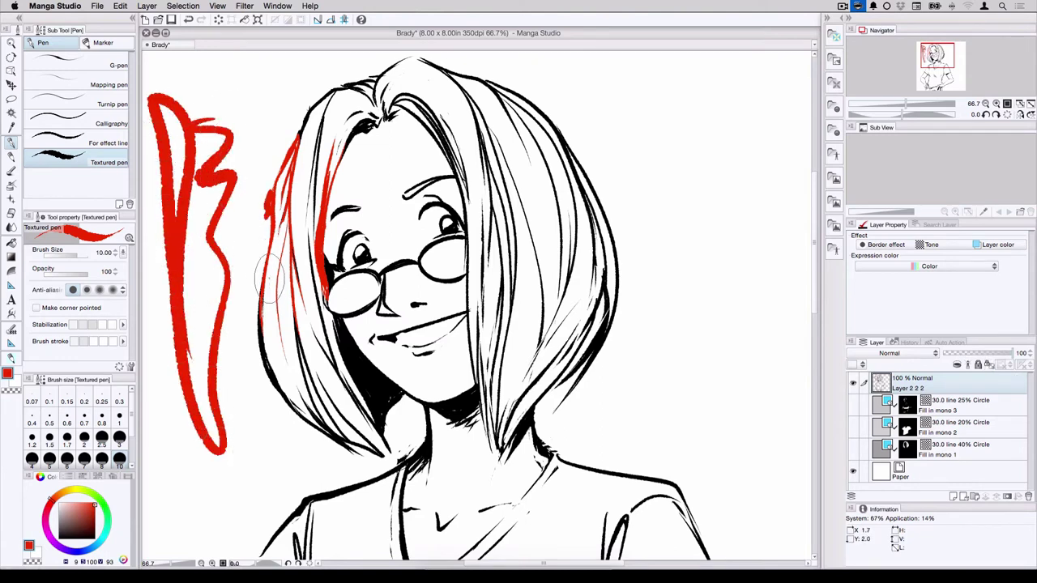
left_click_drag(271, 81, 260, 154)
left_click_drag(257, 188, 252, 220)
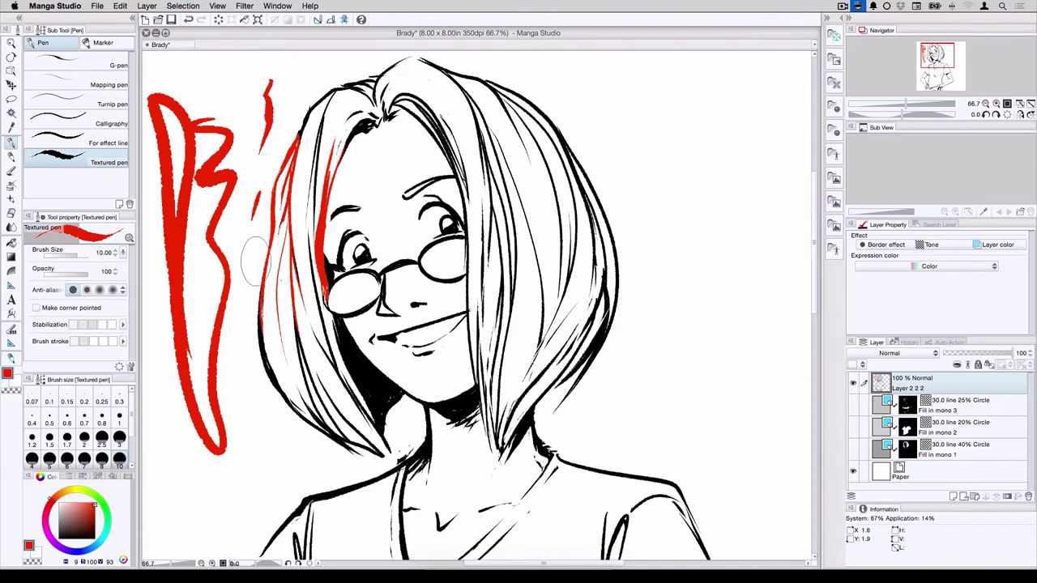
Re-lock transparent pixels and repaint the hair outline, strand and test strokes dark red
left_click(987, 365)
left_click_drag(70, 523, 81, 523)
mouse_move(296, 119)
left_mouse_down()
mouse_move(270, 197)
mouse_move(259, 322)
left_mouse_up()
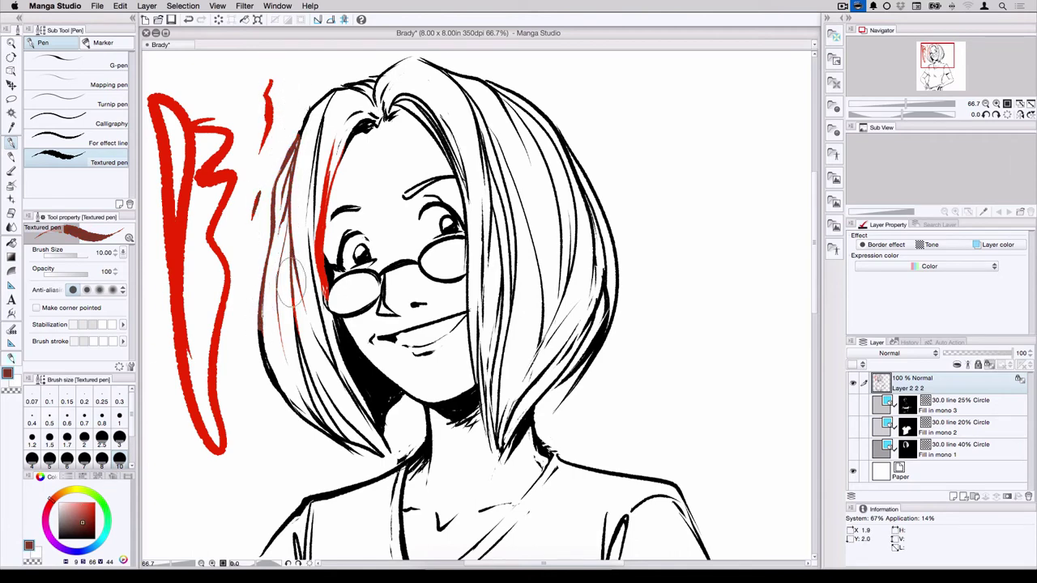
mouse_move(331, 144)
left_mouse_down()
mouse_move(320, 219)
mouse_move(327, 311)
mouse_move(349, 133)
mouse_move(324, 222)
mouse_move(326, 308)
mouse_move(332, 206)
mouse_move(352, 129)
mouse_move(326, 225)
left_mouse_up()
mouse_move(261, 77)
left_mouse_down()
mouse_move(266, 134)
mouse_move(243, 214)
left_mouse_up()
mouse_move(154, 85)
left_mouse_down()
mouse_move(191, 403)
mouse_move(220, 450)
left_mouse_up()
left_click_drag(155, 81, 182, 108)
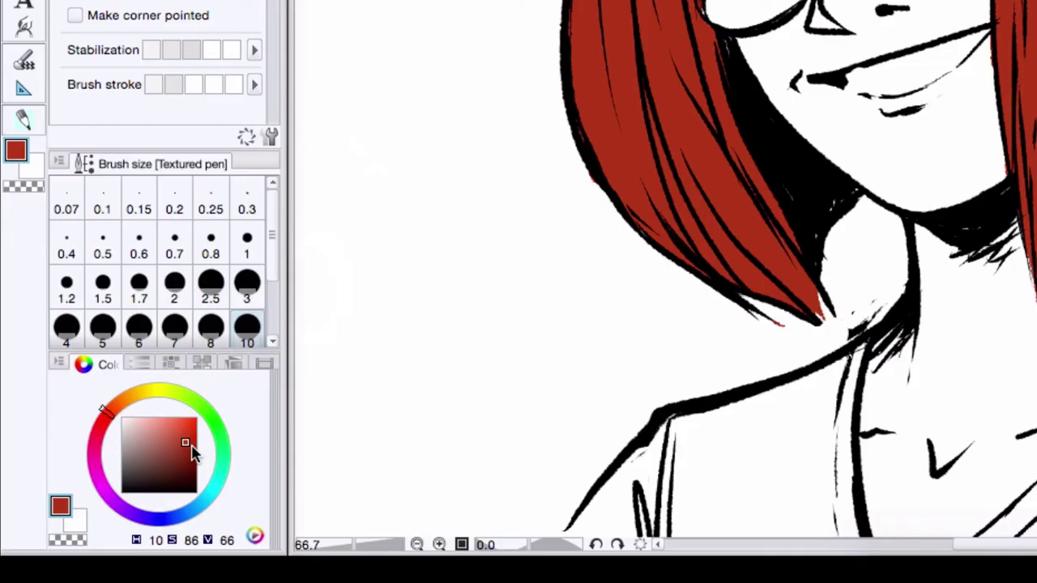
Pick a much darker red and tint the hair's left outline on Layer 2 2 2
left_click_drag(180, 474, 183, 470)
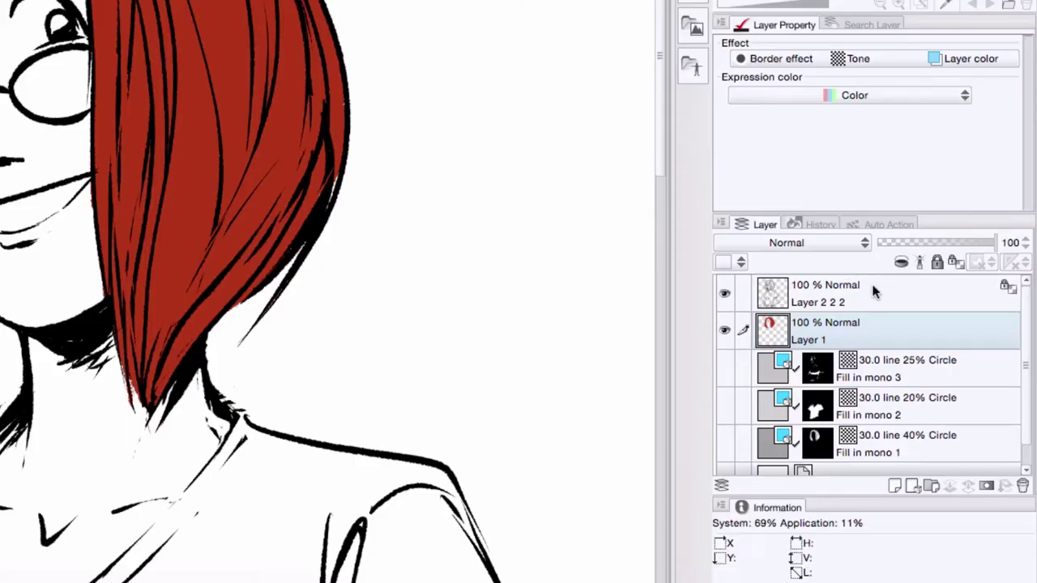
left_click(883, 293)
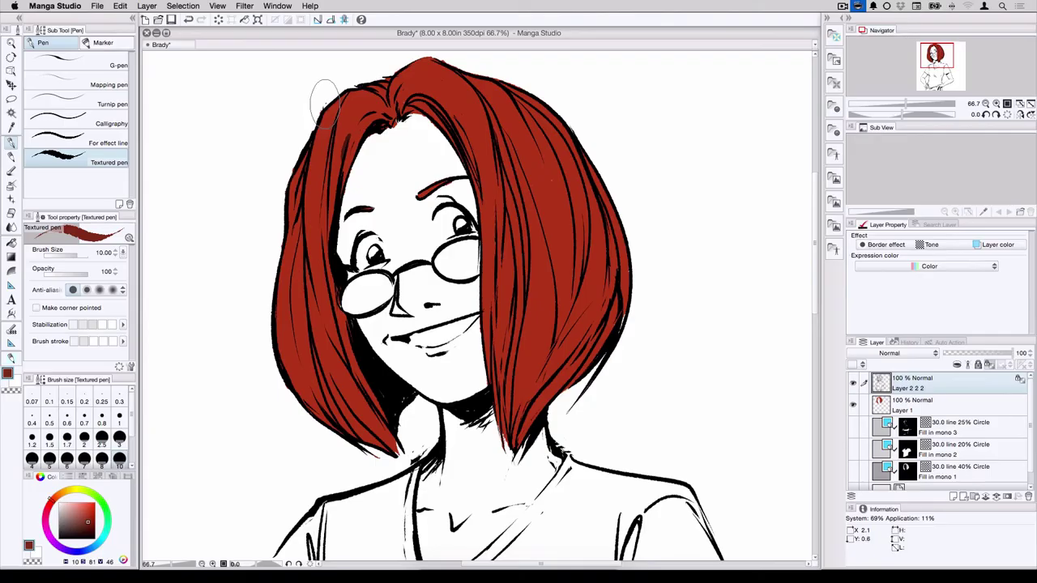
mouse_move(324, 99)
left_mouse_down()
mouse_move(304, 172)
mouse_move(307, 209)
mouse_move(311, 137)
mouse_move(288, 188)
mouse_move(290, 253)
mouse_move(296, 180)
mouse_move(282, 255)
mouse_move(301, 196)
mouse_move(287, 247)
mouse_move(288, 204)
mouse_move(273, 340)
mouse_move(299, 397)
mouse_move(304, 174)
mouse_move(310, 316)
mouse_move(327, 389)
mouse_move(353, 401)
mouse_move(299, 220)
mouse_move(292, 328)
mouse_move(302, 381)
mouse_move(284, 362)
mouse_move(324, 429)
left_mouse_up()
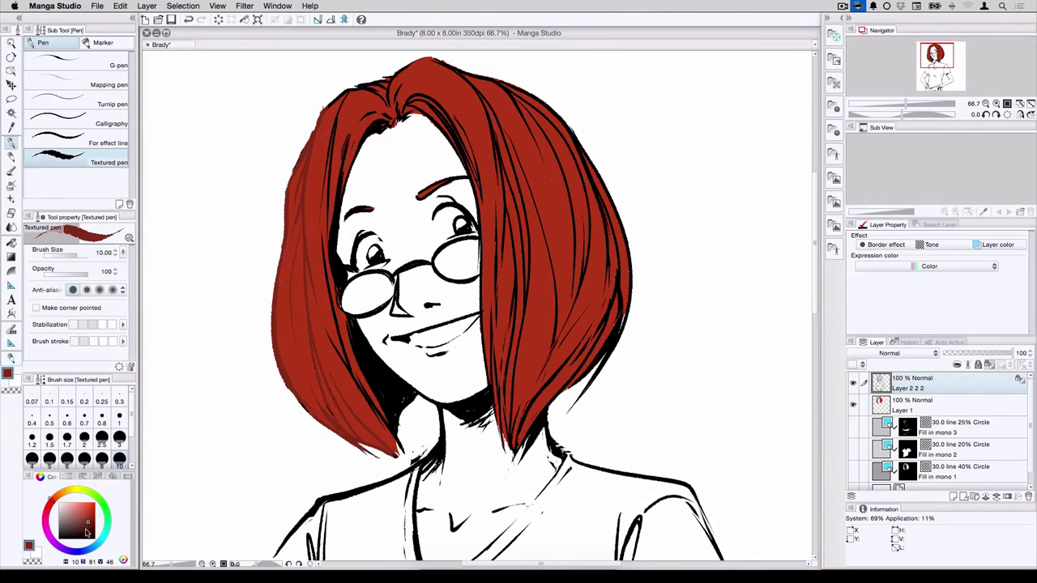
Darken the hair's left strands to a red-brown
left_click(85, 529)
mouse_move(348, 154)
left_mouse_down()
mouse_move(335, 247)
mouse_move(341, 194)
mouse_move(337, 243)
left_mouse_up()
mouse_move(338, 105)
left_mouse_down()
mouse_move(325, 201)
mouse_move(383, 122)
left_mouse_up()
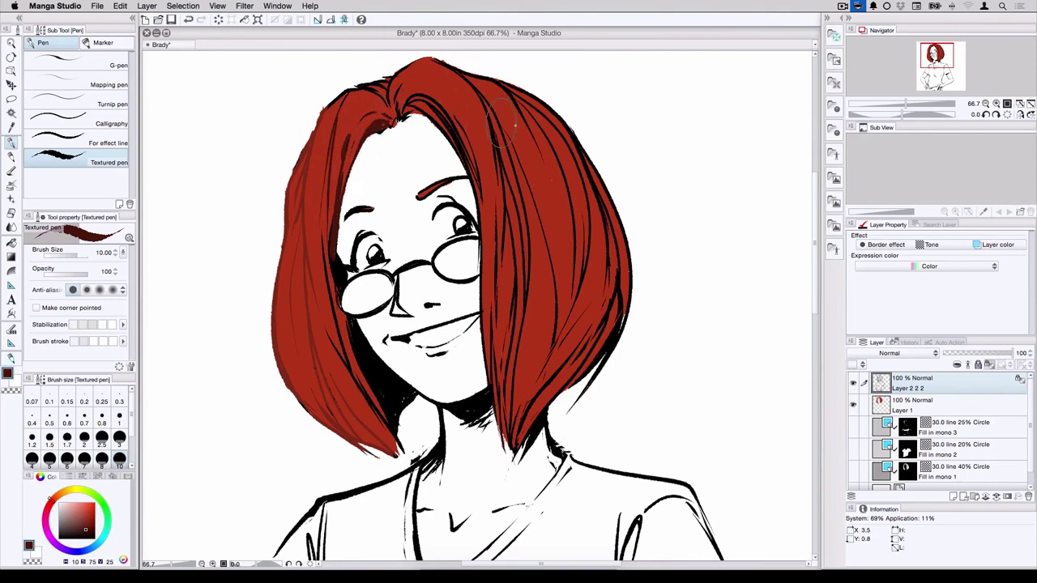